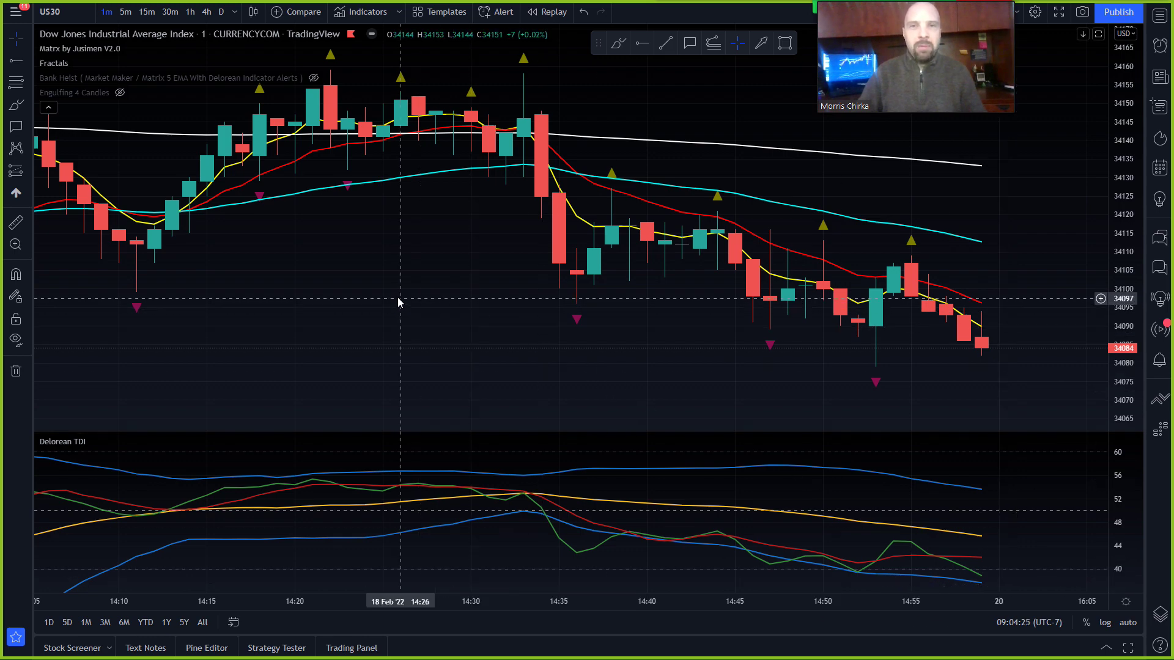
Examine the US30 one-minute price action backward from the 18 Feb 2022 close to the overnight session
drag(398, 298, 722, 345)
drag(433, 331, 739, 315)
drag(618, 299, 764, 288)
drag(396, 283, 621, 270)
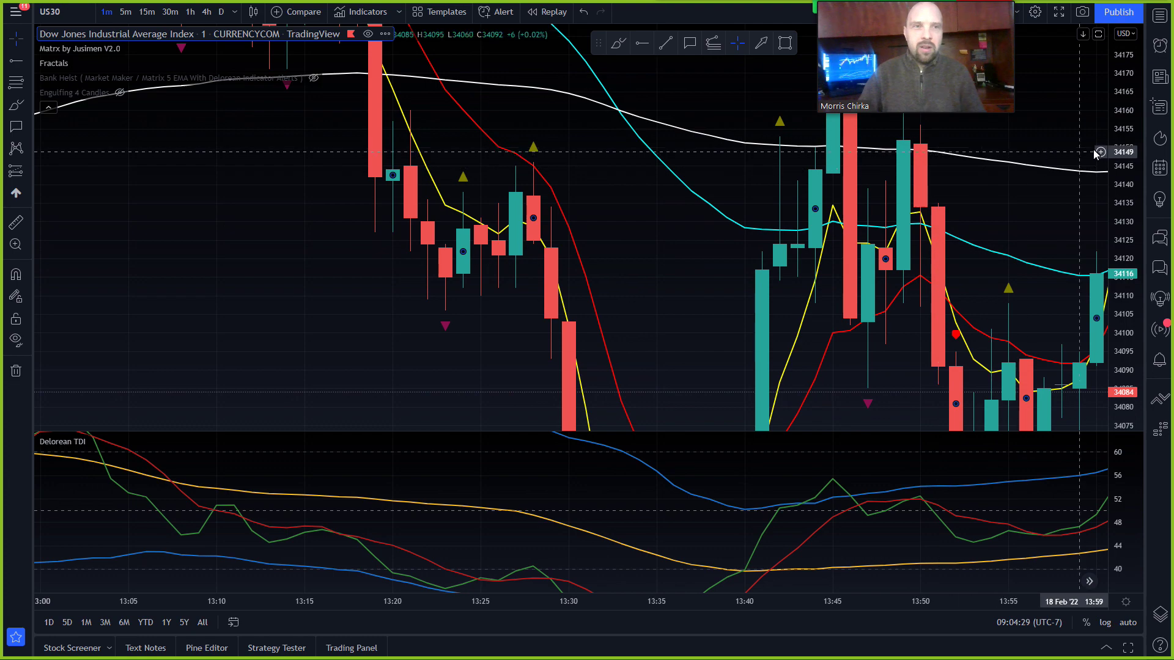
drag(1123, 156, 1123, 261)
drag(487, 247, 798, 308)
drag(538, 269, 694, 271)
scroll(694, 270, down, 5)
scroll(750, 255, down, 4)
drag(1135, 138, 1134, 318)
drag(449, 231, 749, 243)
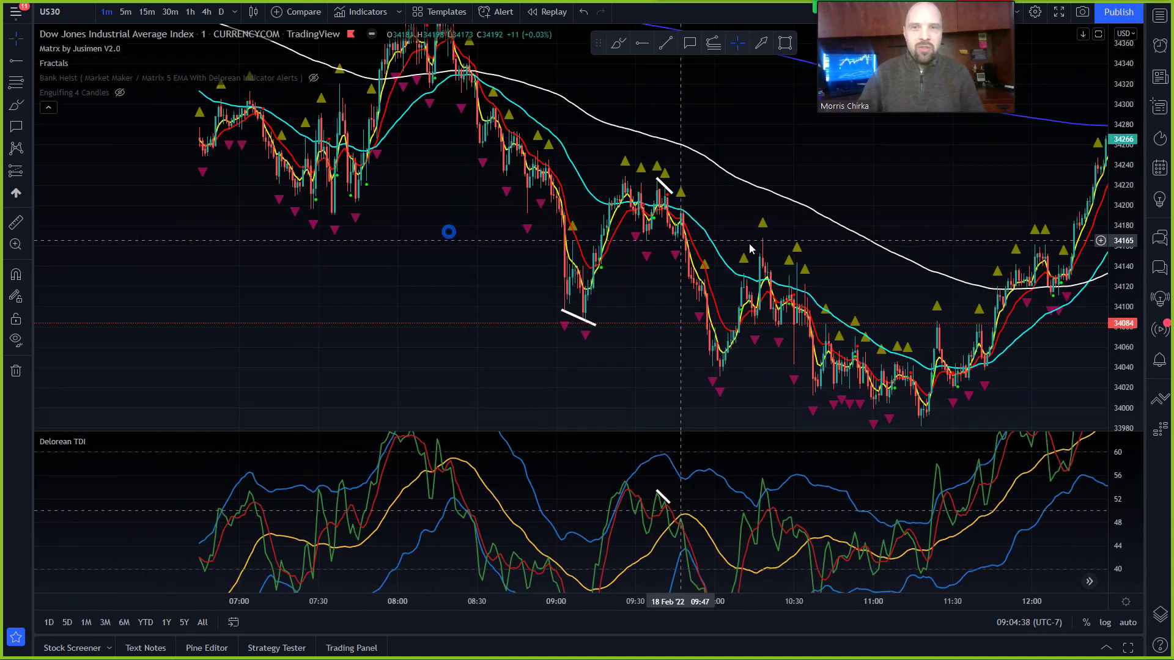
mouse_move(422, 254)
mouse_down()
mouse_move(492, 249)
mouse_move(839, 320)
mouse_up()
drag(449, 244, 789, 309)
drag(467, 239, 767, 341)
drag(381, 240, 593, 285)
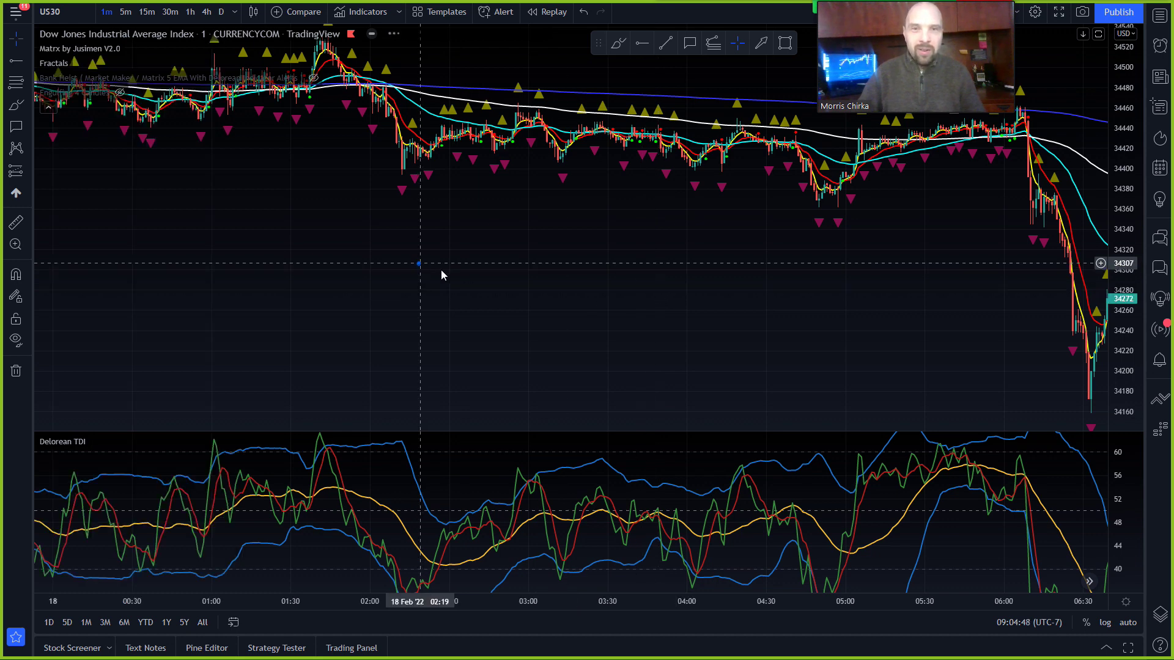
Examine the overnight candles, moving averages and Delorean TDI of 18 Feb 2022 at closer range, around 00:00 to 03:00
drag(597, 321, 629, 327)
scroll(552, 240, up, 3)
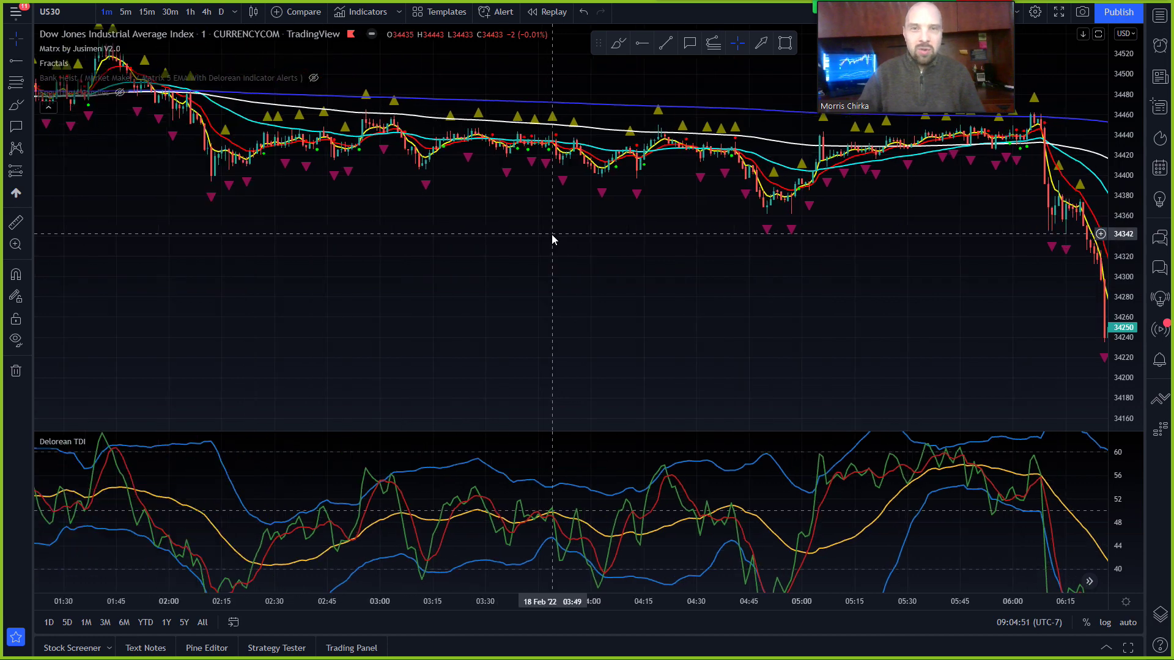
drag(508, 286, 693, 346)
scroll(457, 275, up, 4)
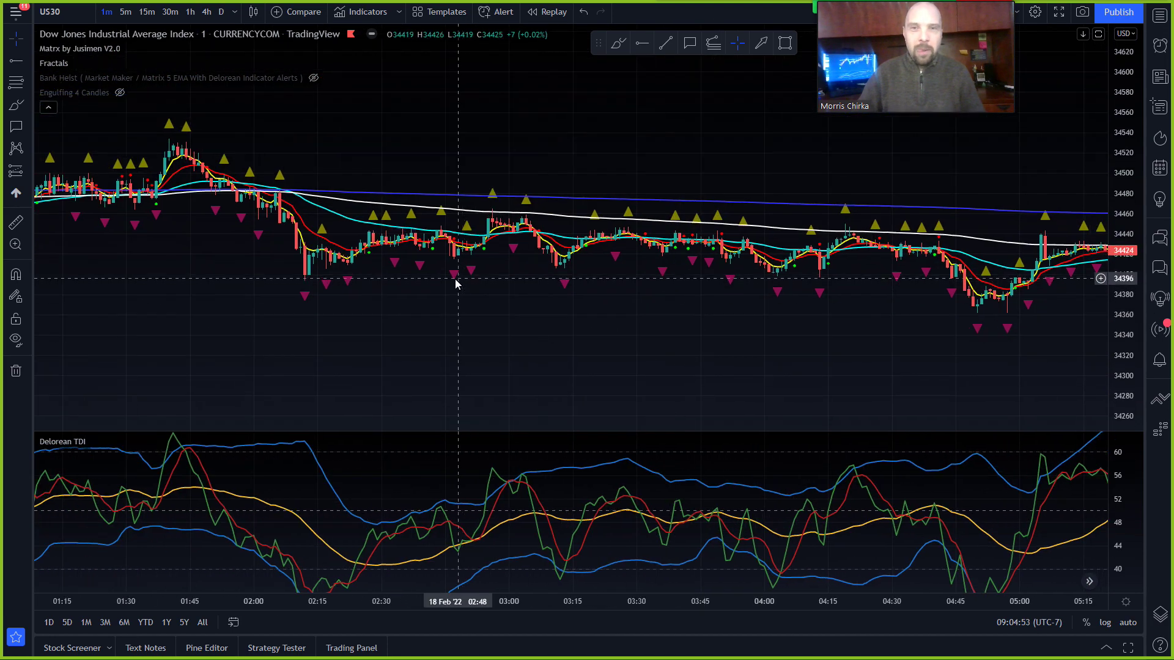
drag(382, 292, 764, 312)
drag(442, 300, 791, 354)
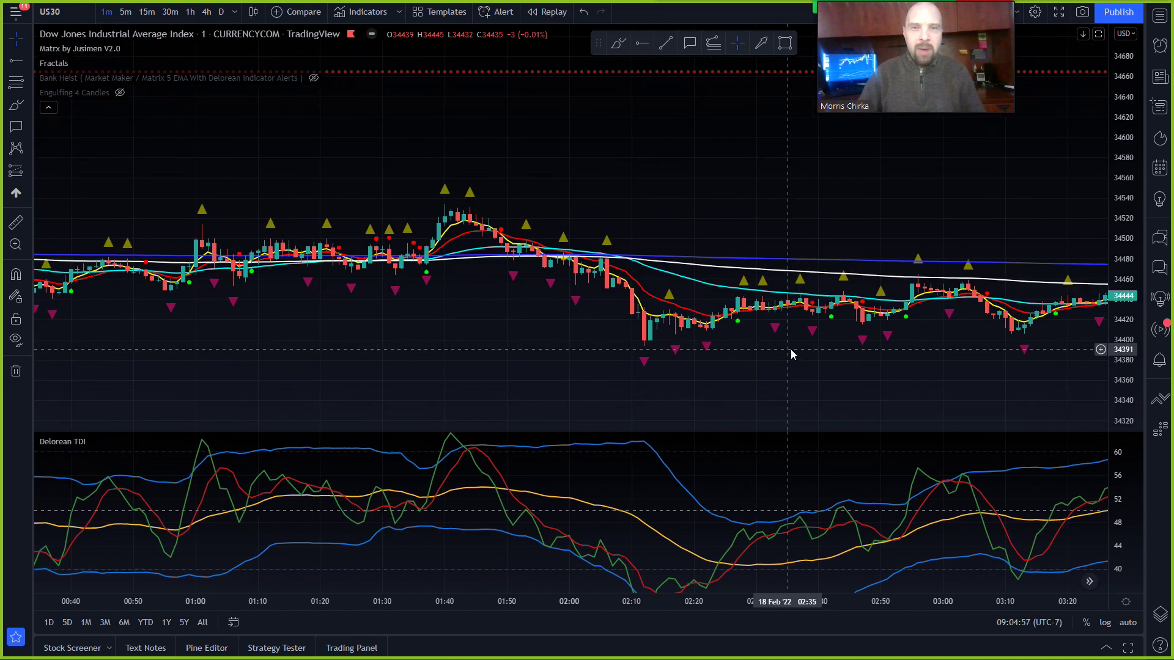
drag(424, 322, 612, 337)
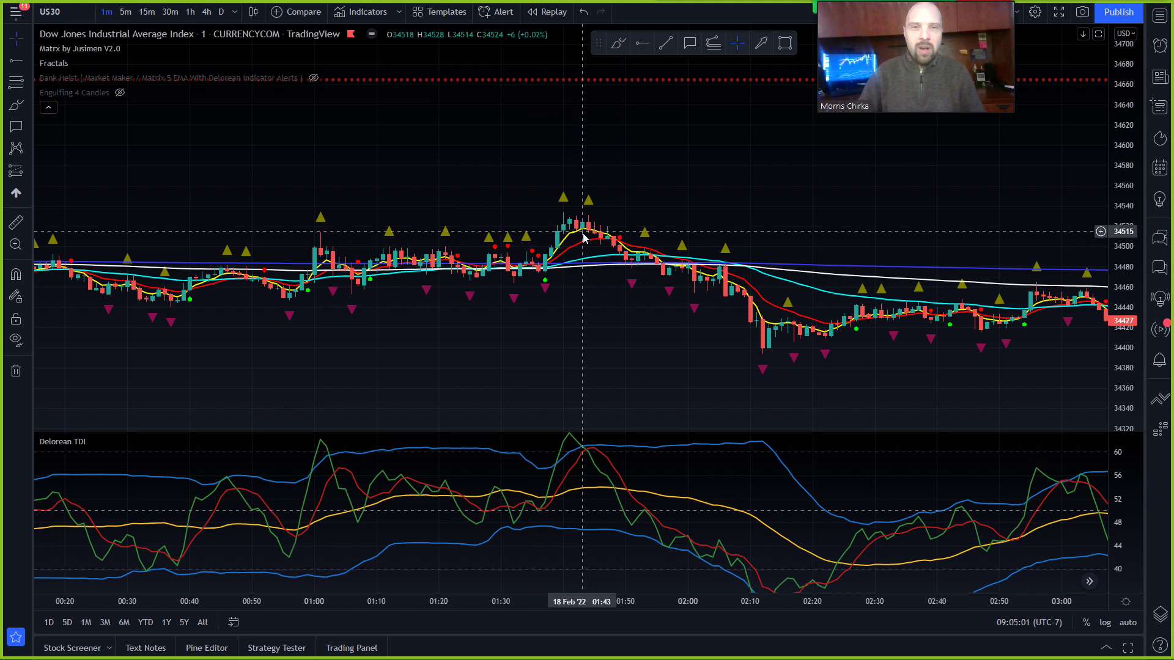
scroll(529, 335, left, 1)
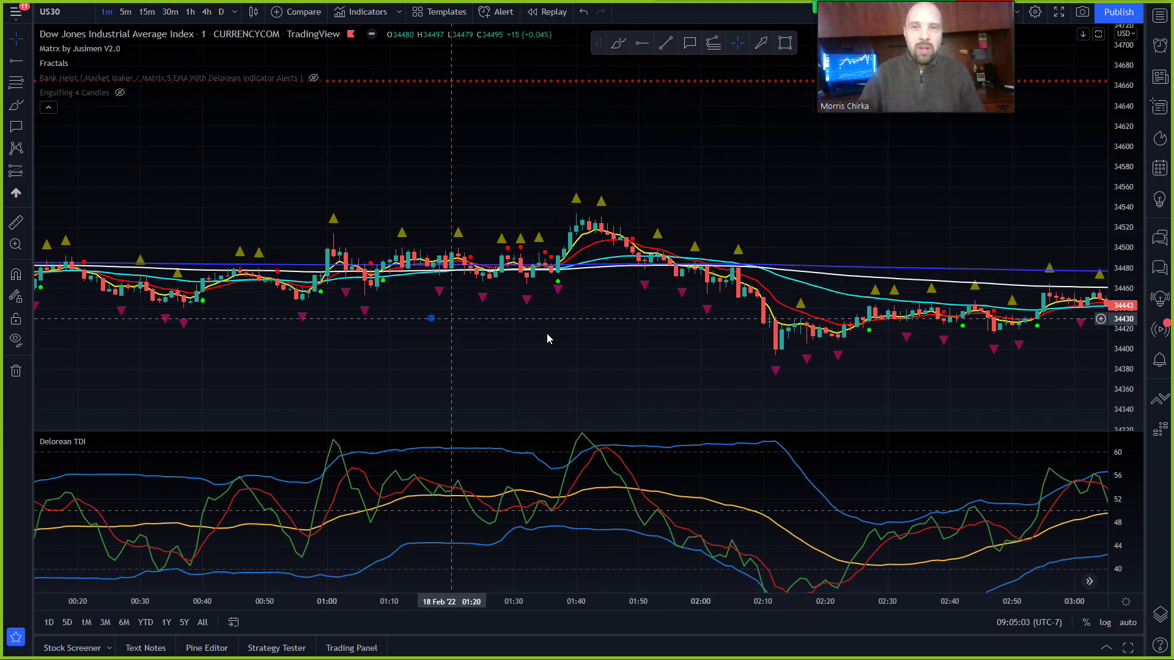
drag(530, 335, 686, 359)
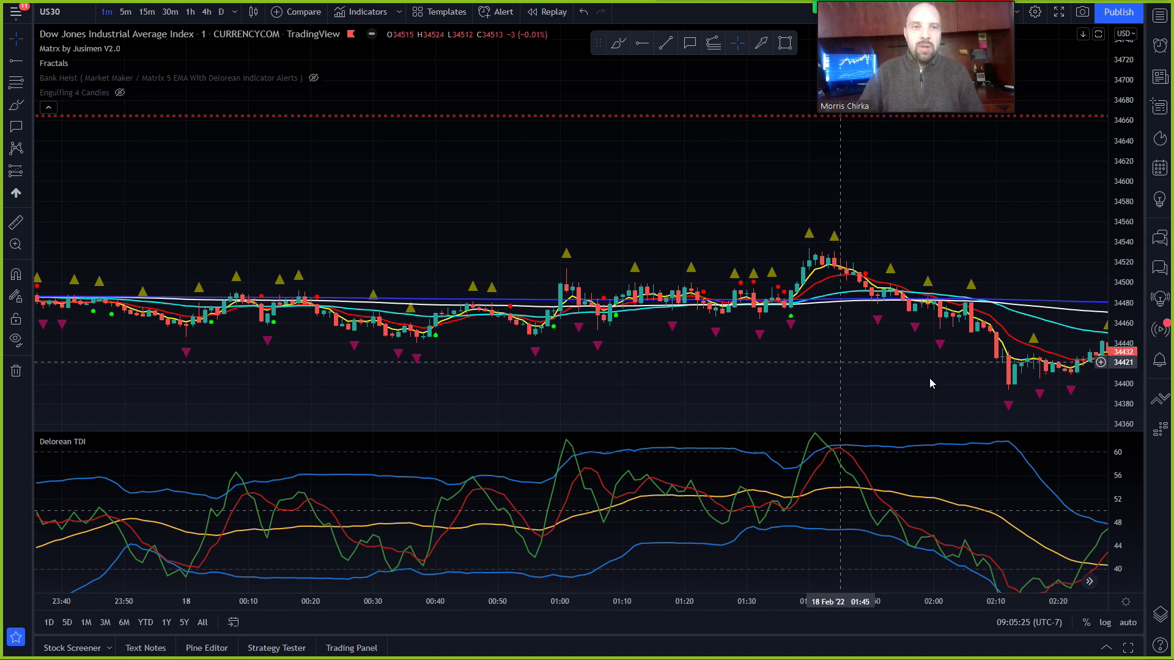
Return the chart to the most recent bar and reset the price scale
click(1089, 581)
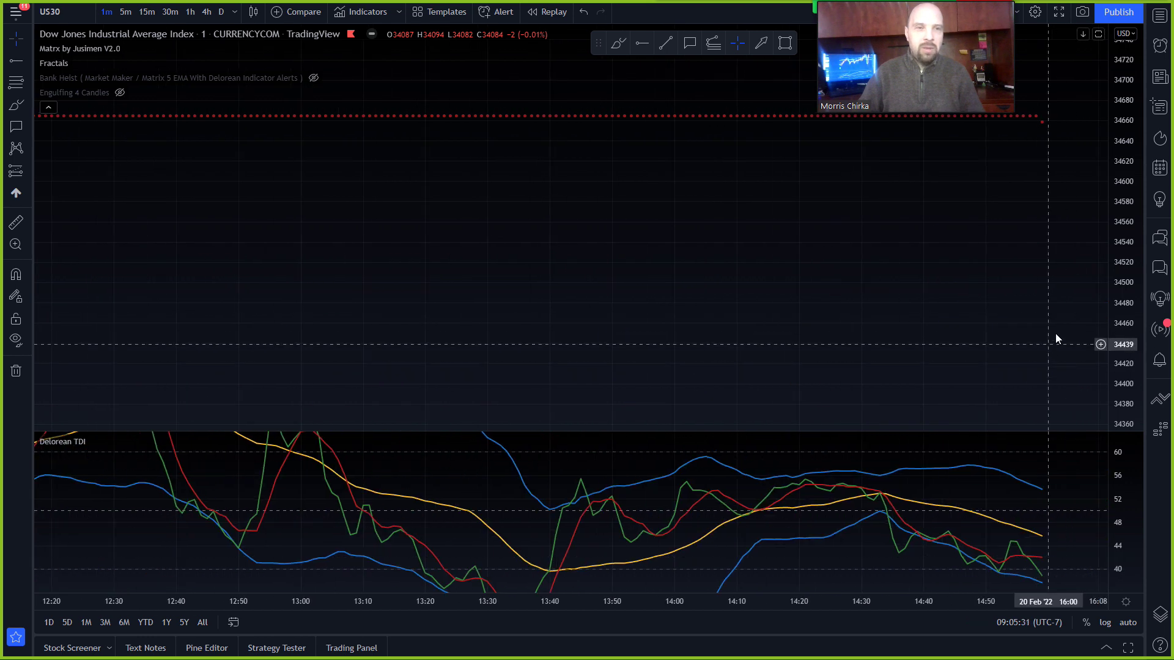
right_click(1126, 269)
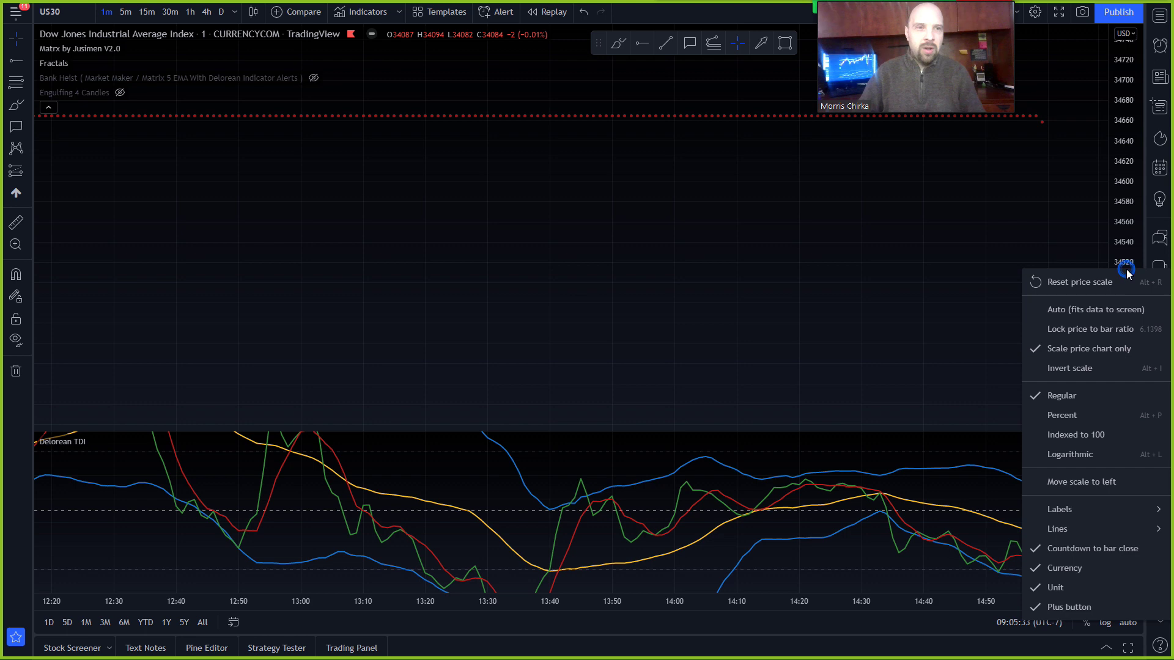
click(1100, 286)
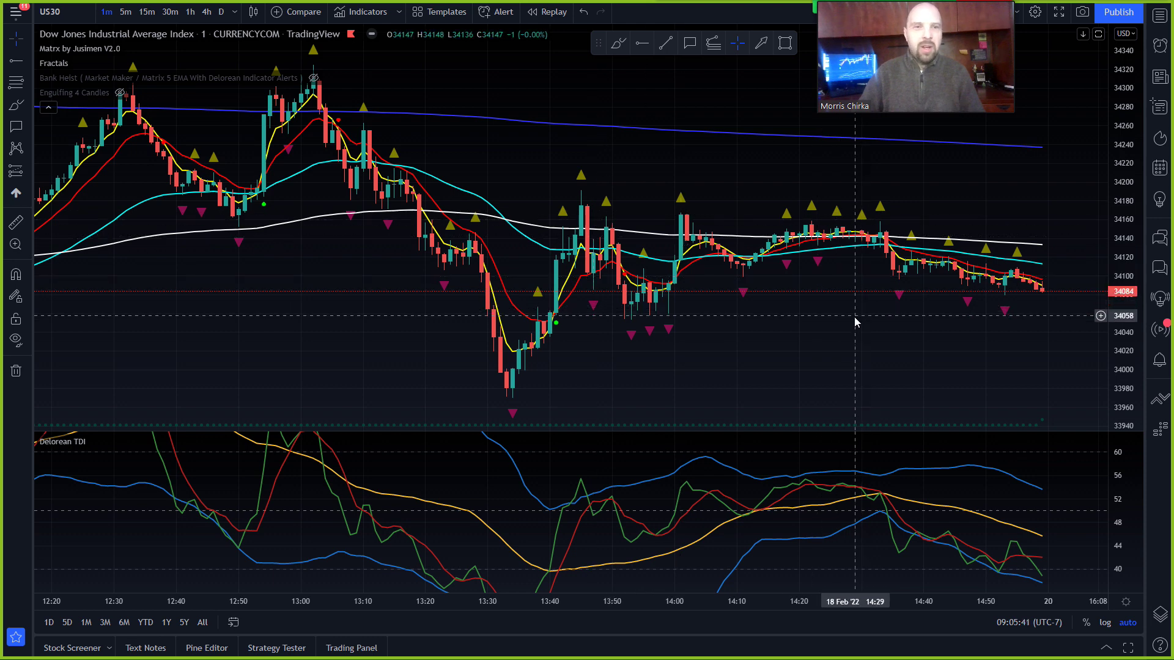
drag(870, 339, 906, 195)
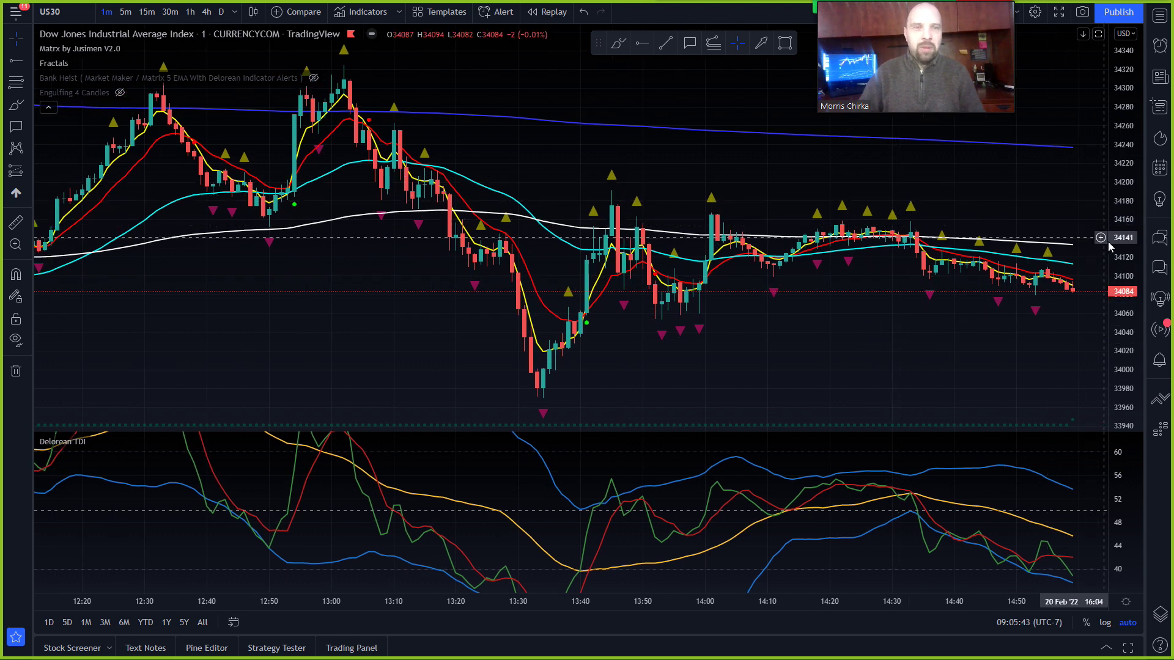
Turn off the automatic fit-to-screen scaling so the price chart can be moved vertically
right_click(1124, 271)
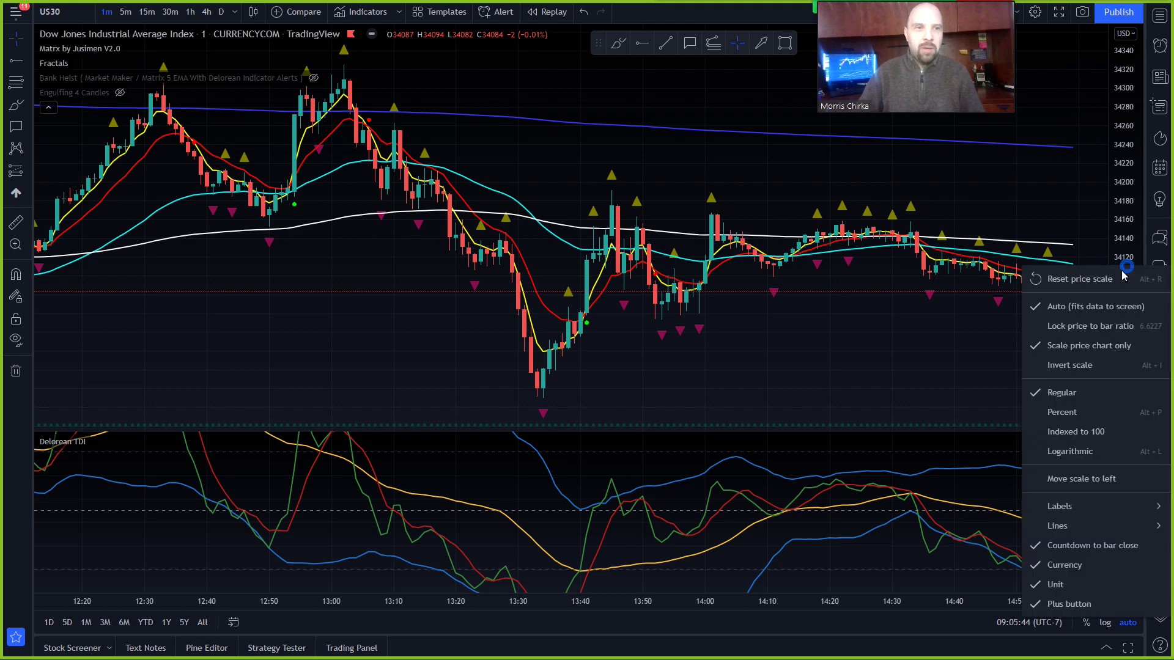
click(1077, 310)
drag(973, 270, 937, 274)
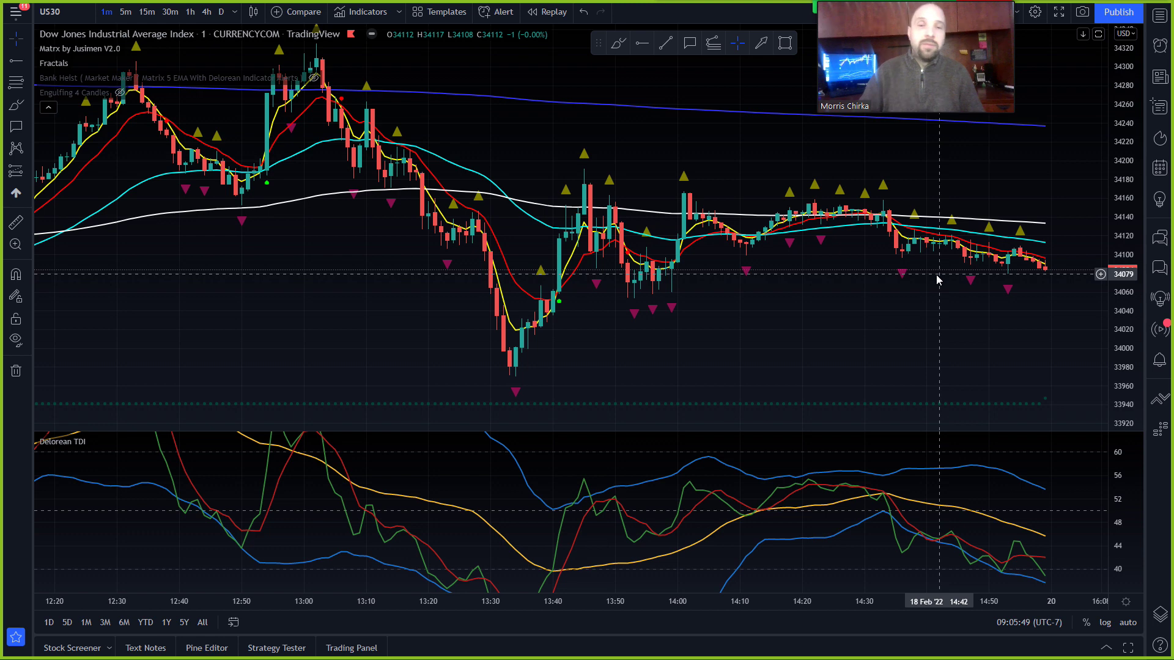
Go to 2022-02-18 at 07:00 on the chart
click(232, 622)
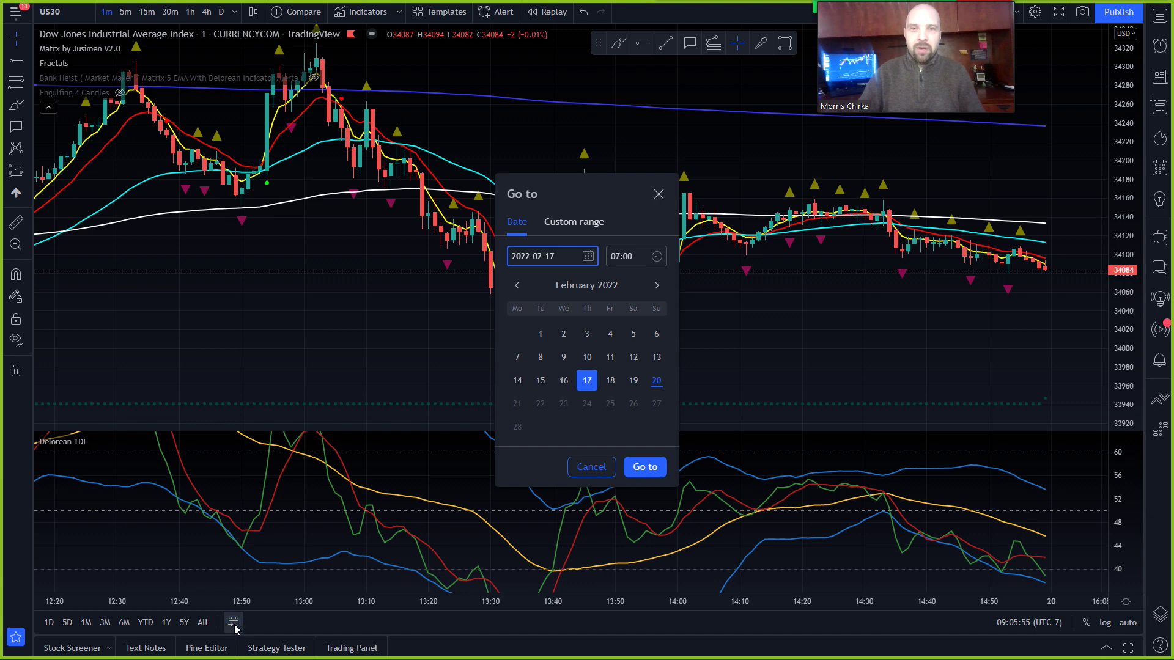
click(563, 335)
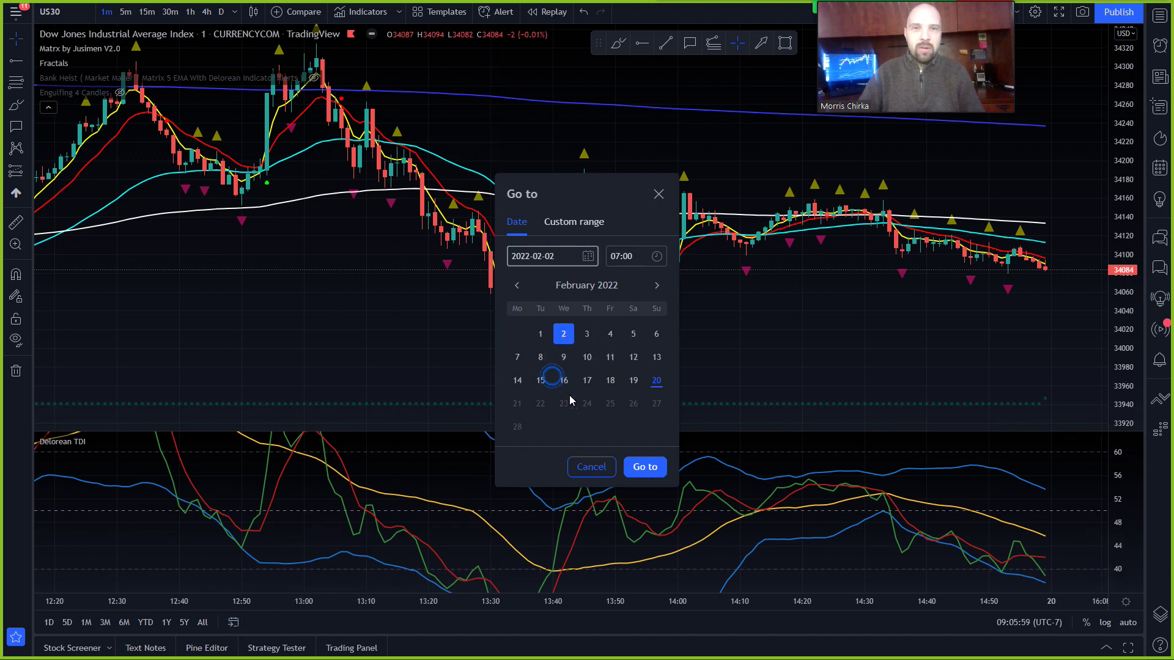
click(611, 384)
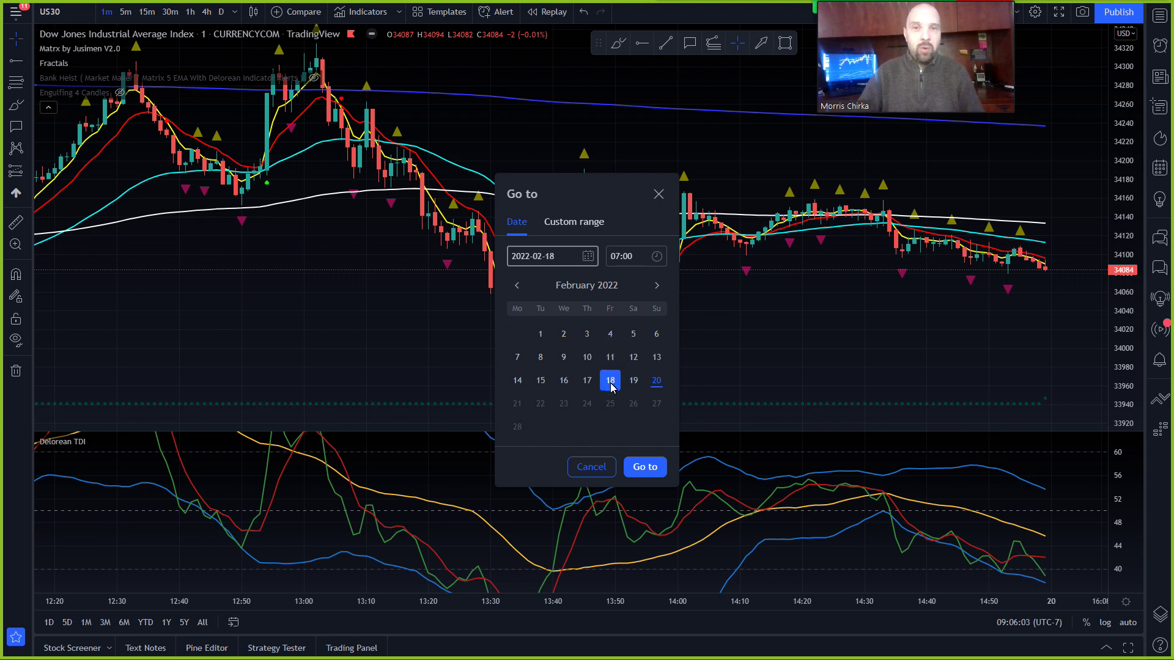
click(634, 262)
scroll(634, 330, down, 3)
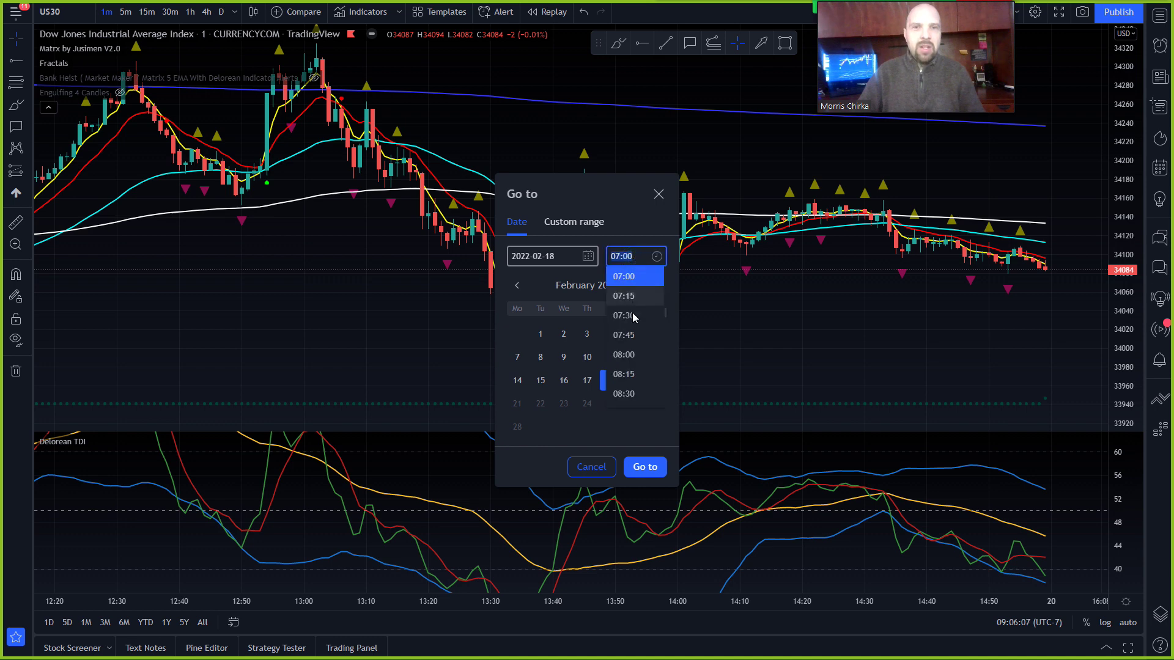
scroll(633, 333, down, 3)
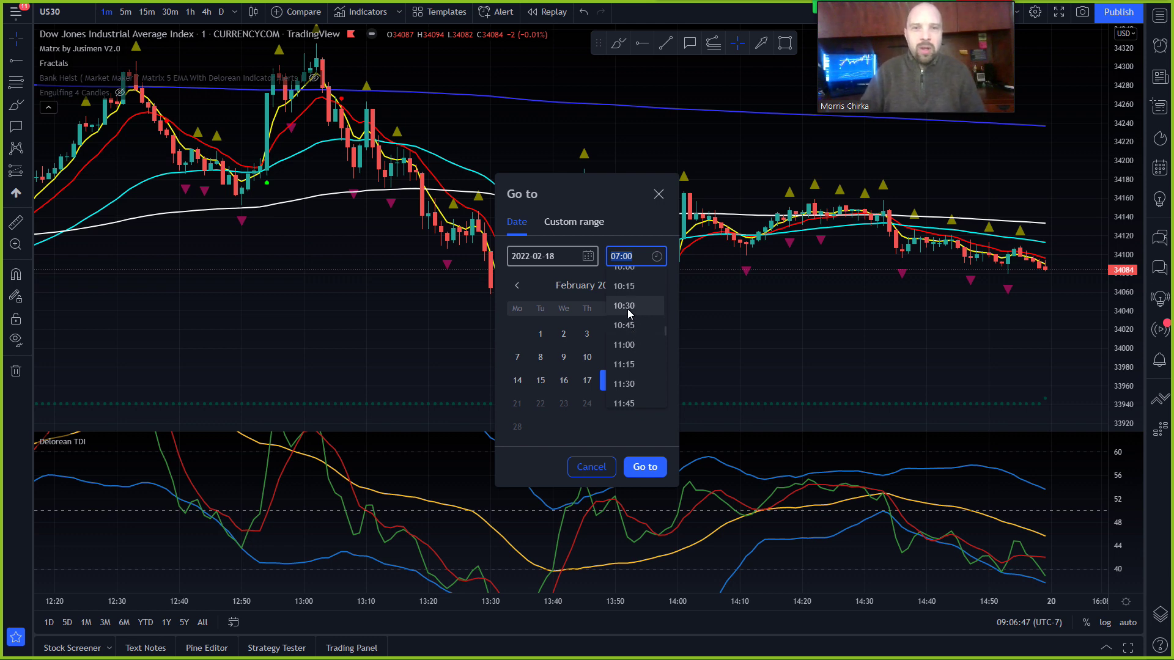
scroll(634, 365, up, 5)
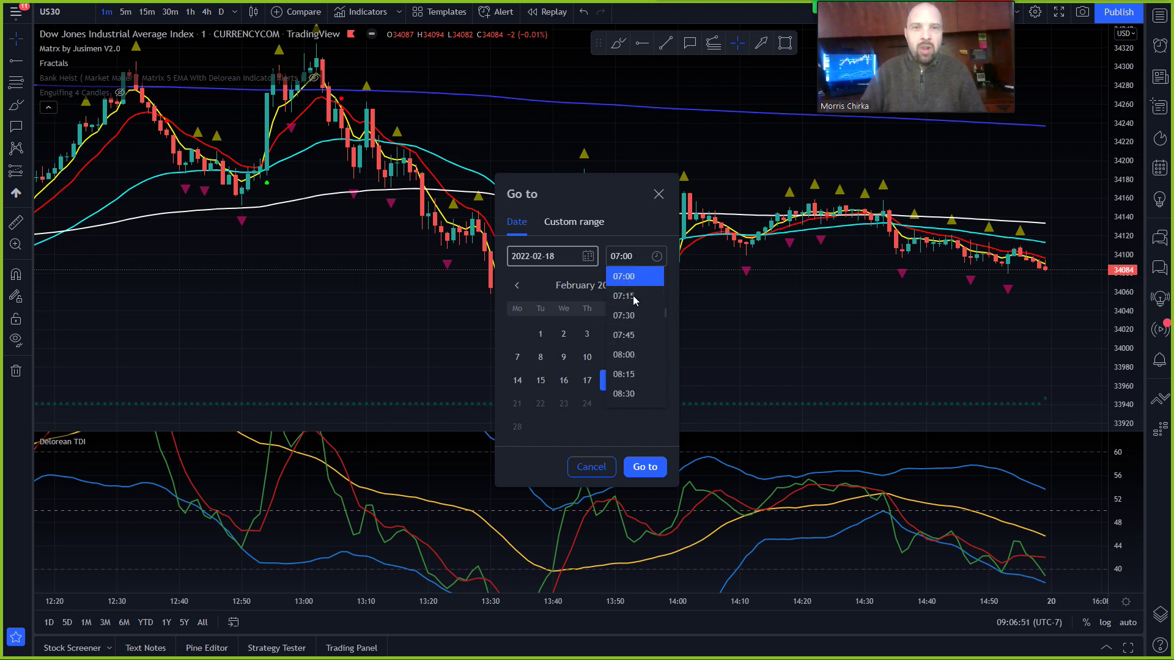
click(643, 468)
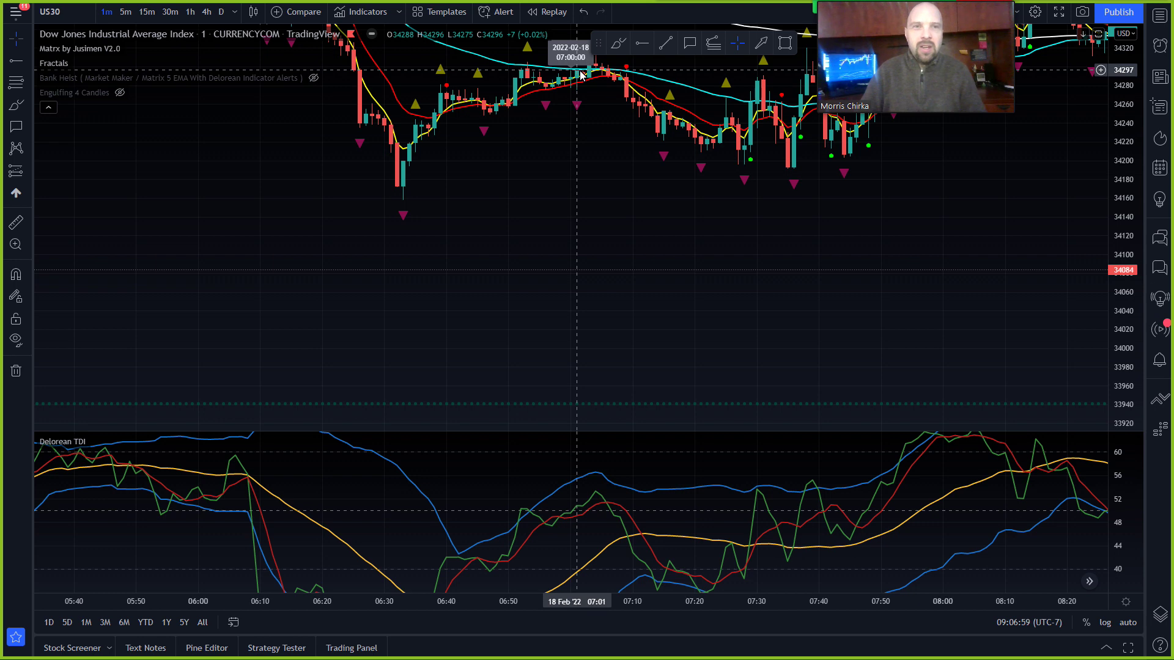
Examine the candles, moving averages and Delorean TDI between about 07:35 and 08:30 on 18 Feb 2022
drag(594, 176, 589, 291)
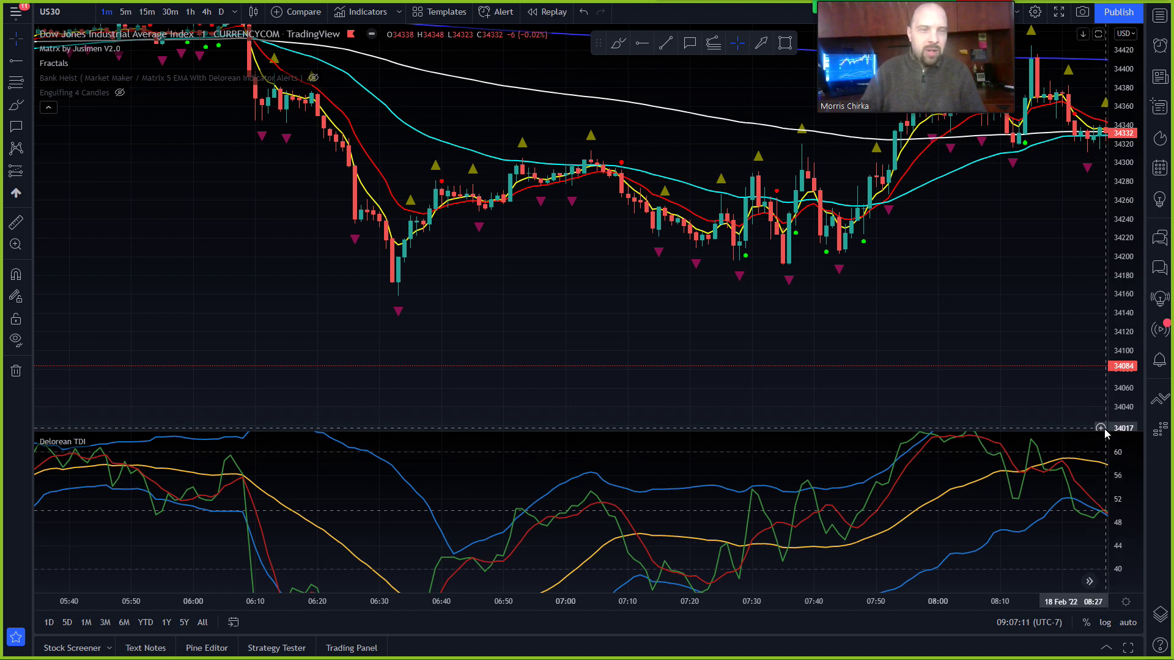
scroll(1005, 388, up, 5)
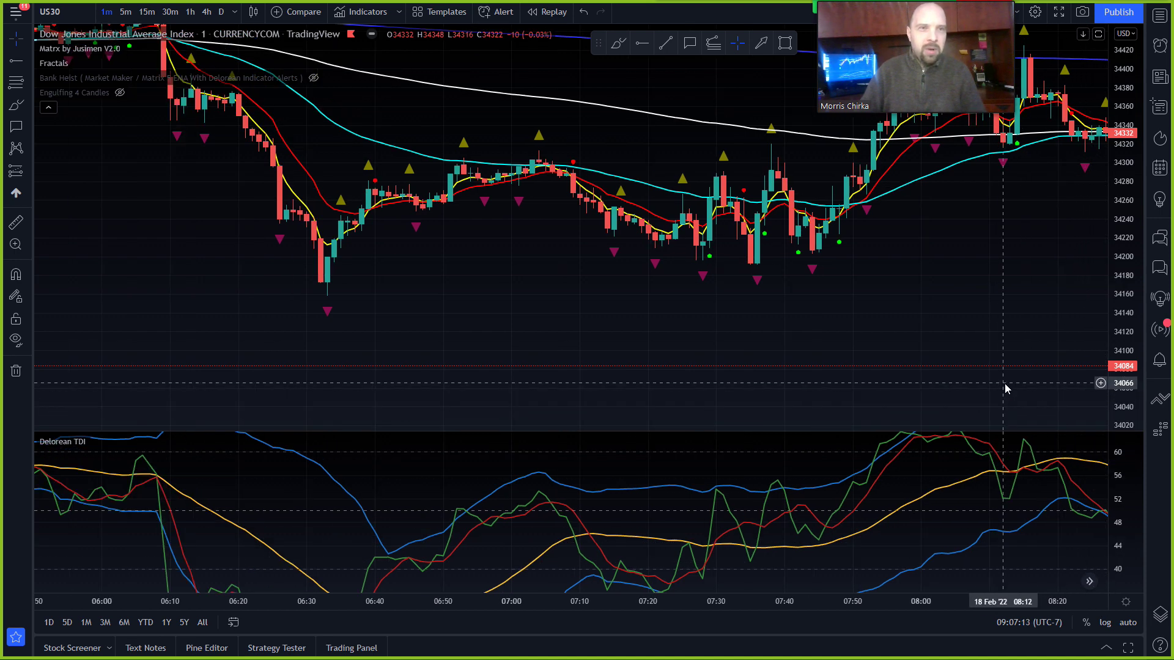
scroll(1006, 388, up, 5)
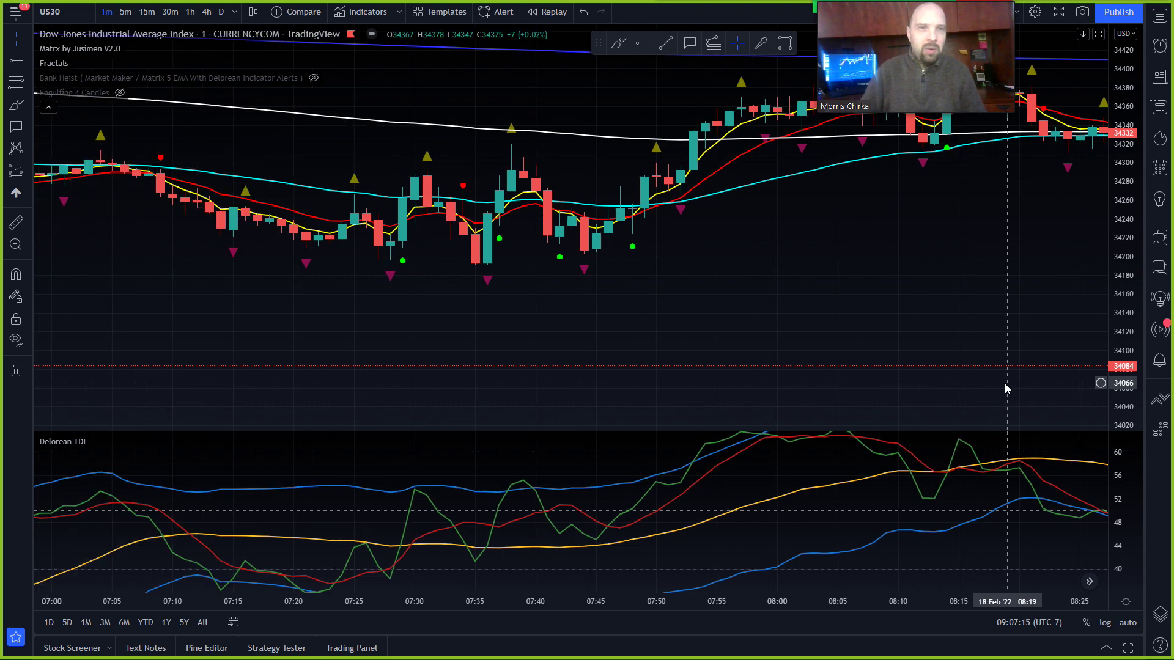
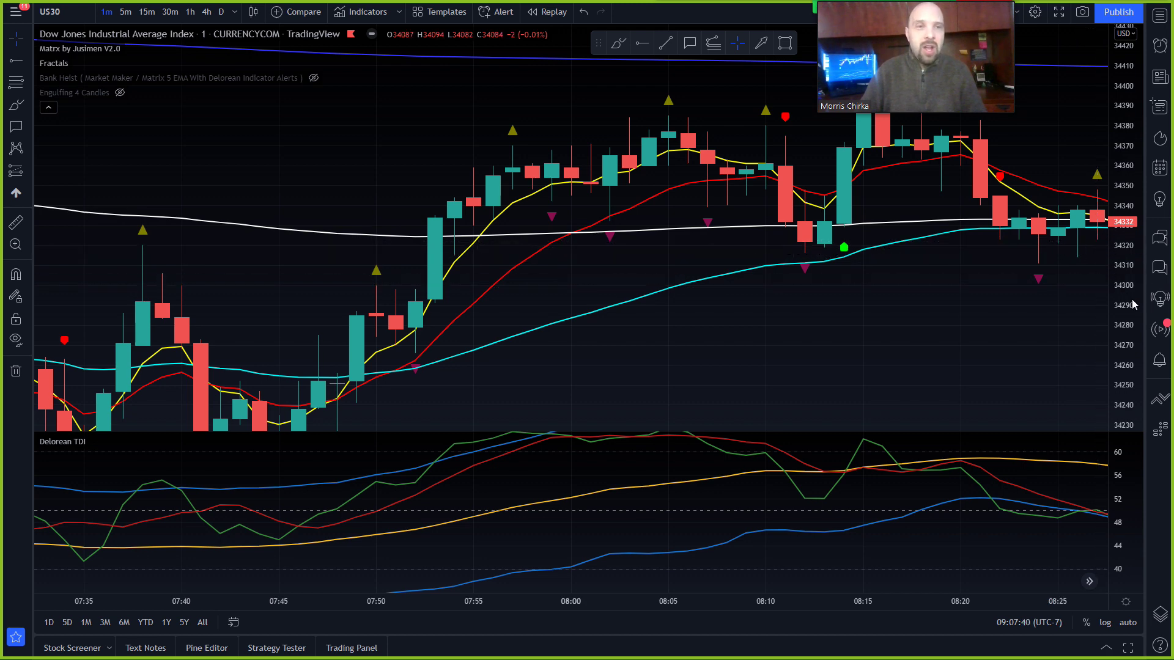
drag(1132, 306, 1069, 321)
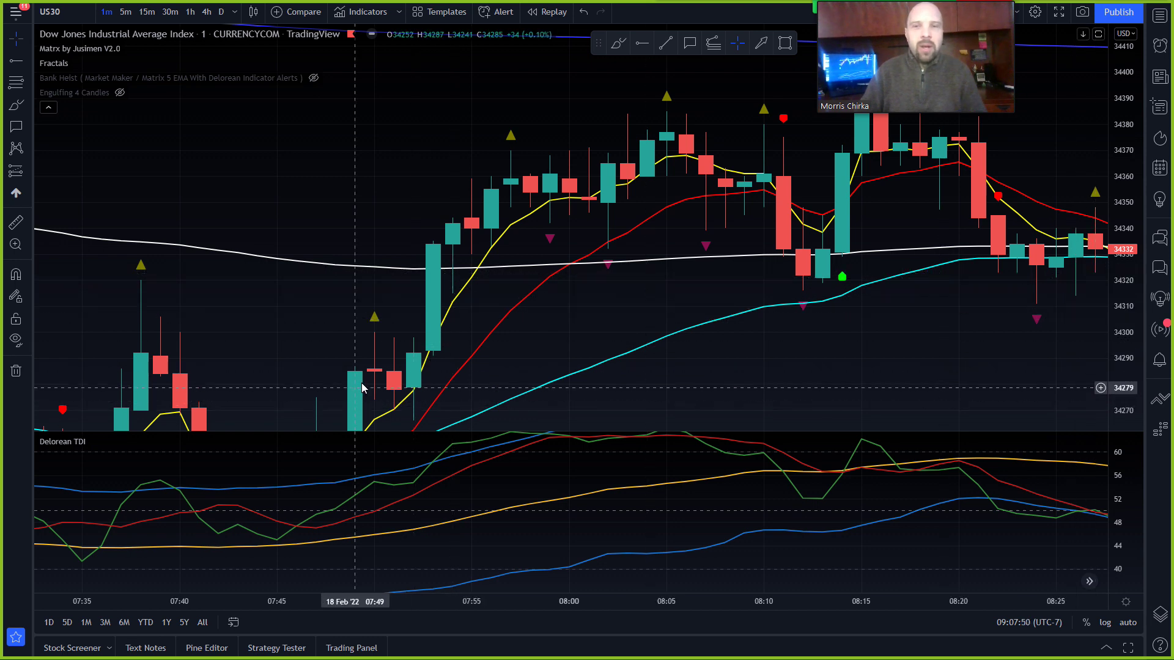
drag(471, 348, 498, 230)
drag(351, 410, 375, 346)
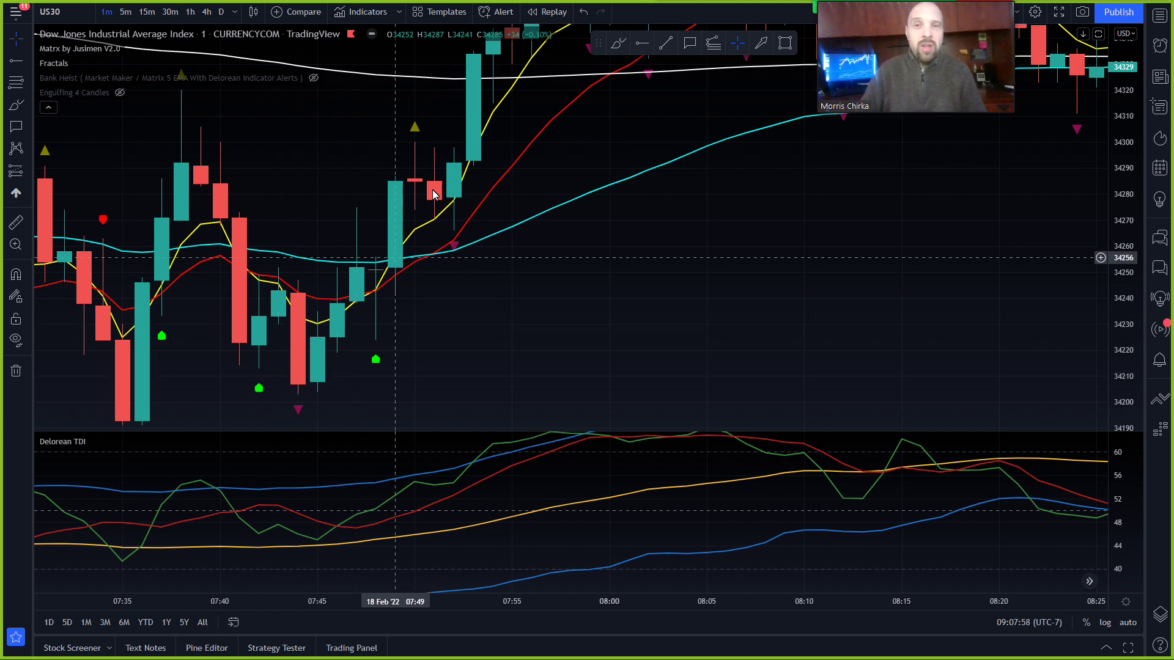
drag(669, 258, 690, 335)
drag(774, 270, 777, 330)
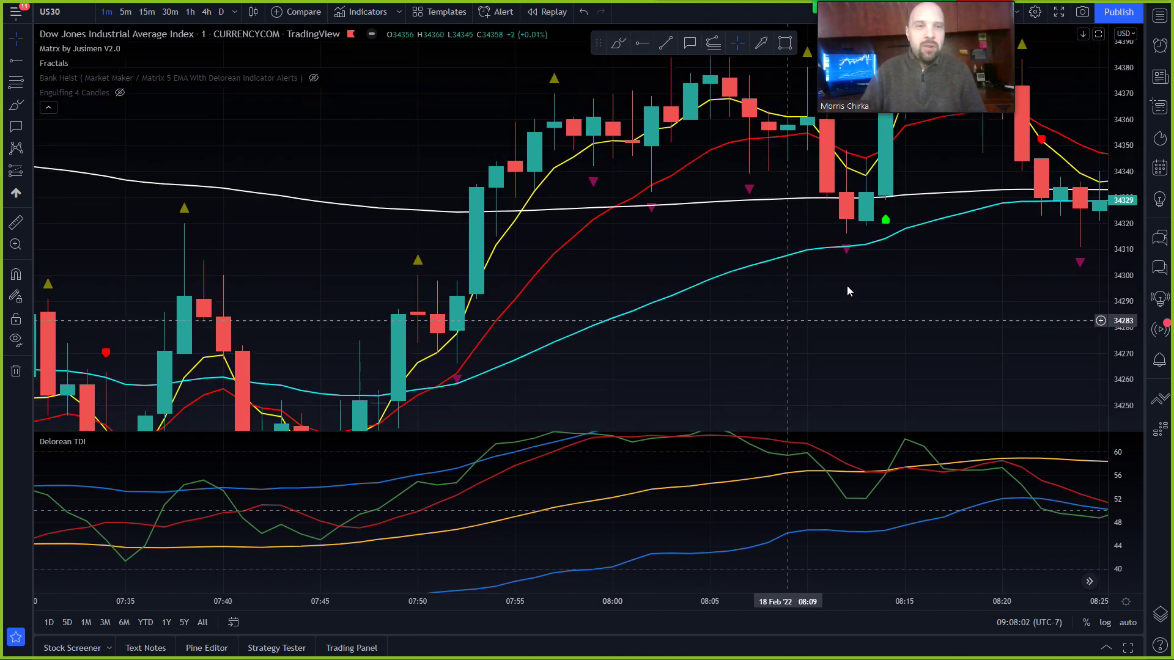
drag(1032, 244, 1030, 335)
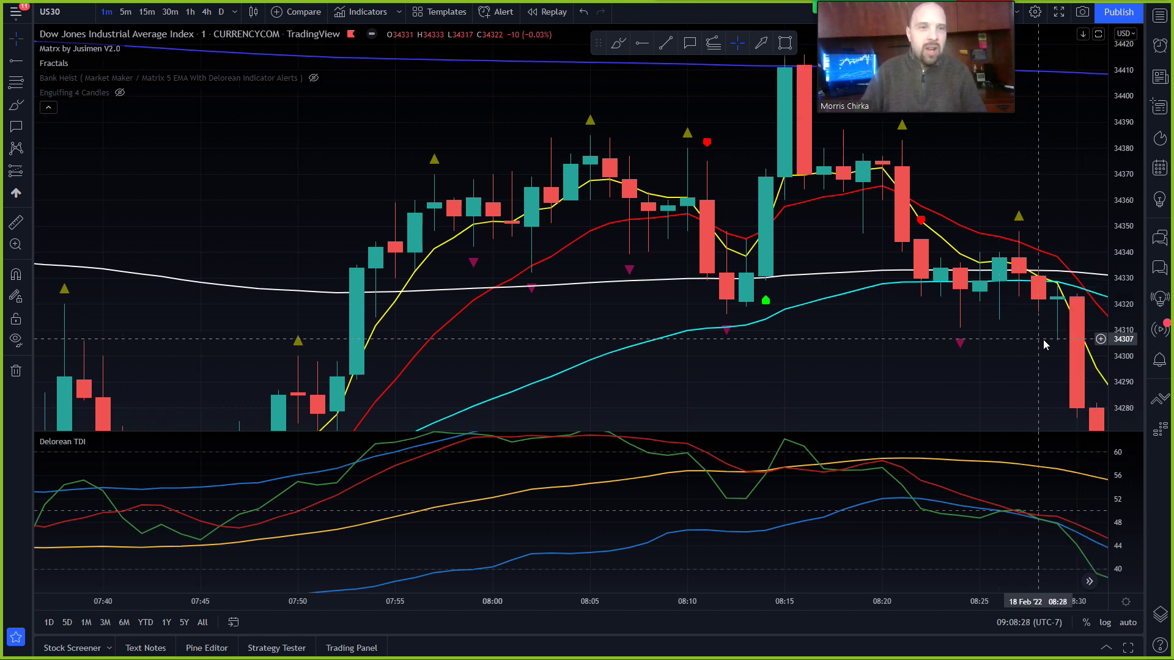
drag(1044, 345, 1043, 286)
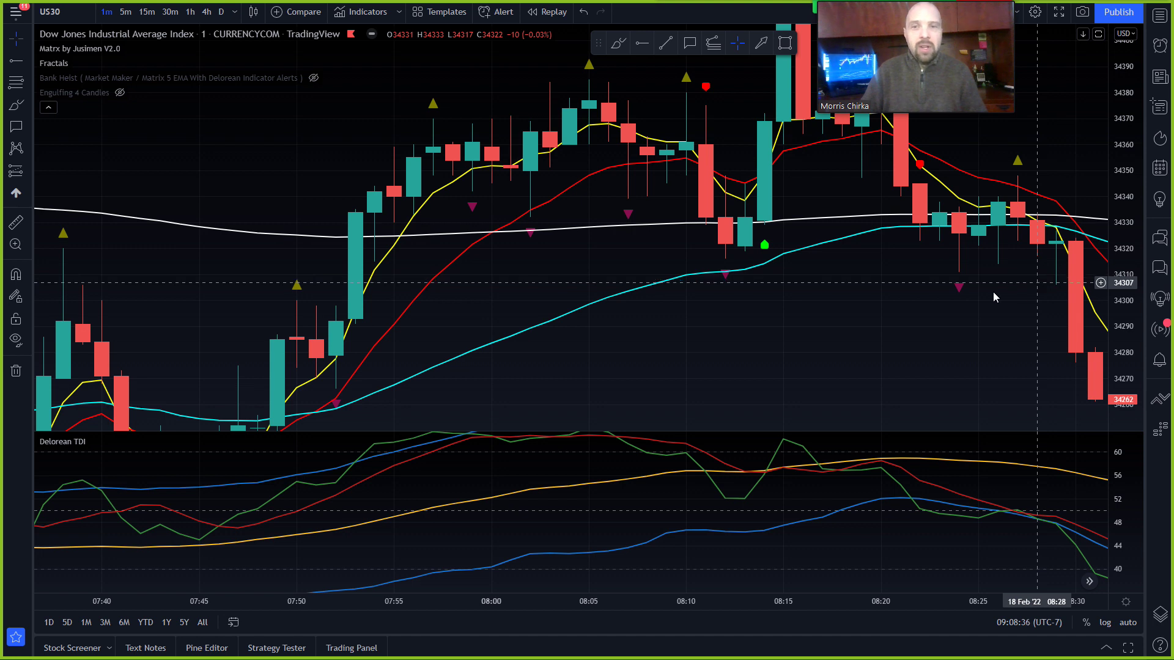
Start a bar replay cut at the 08:30 candle of 18 Feb 2022, with the replay controls moved clear of the latest candles
click(554, 12)
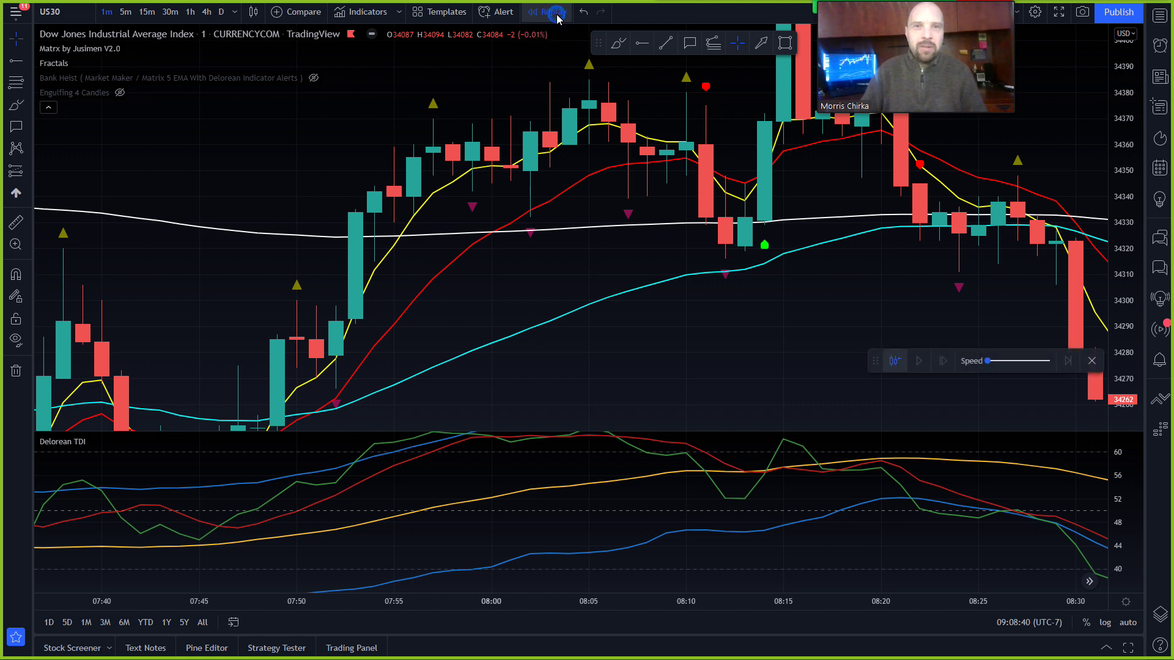
click(894, 362)
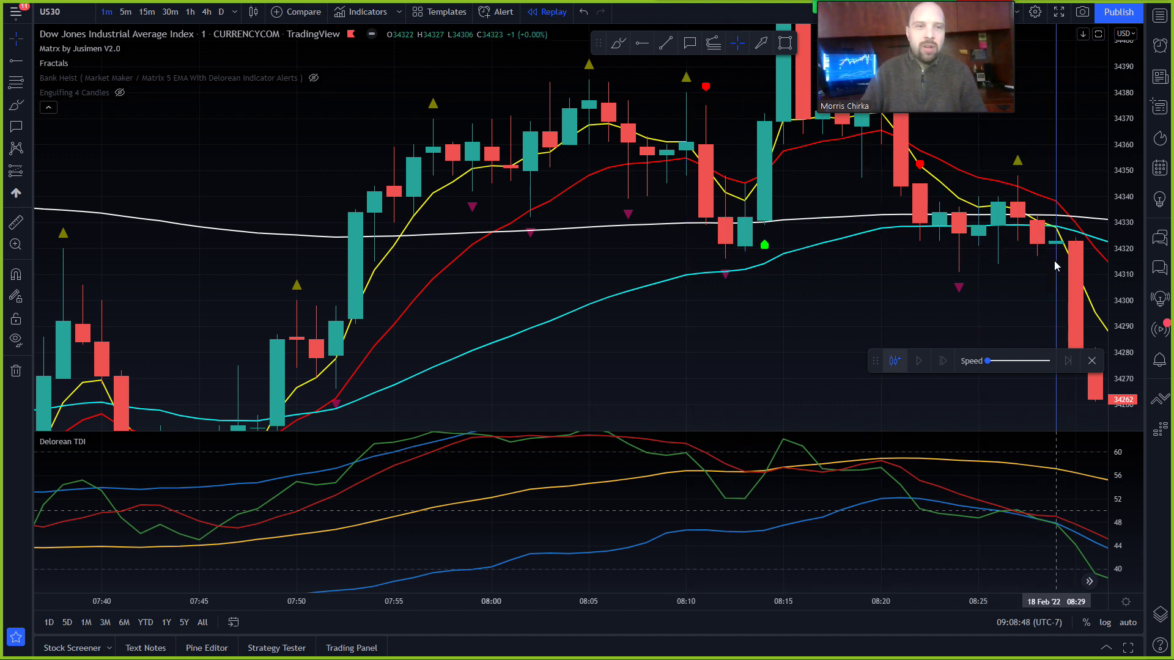
drag(874, 365, 813, 412)
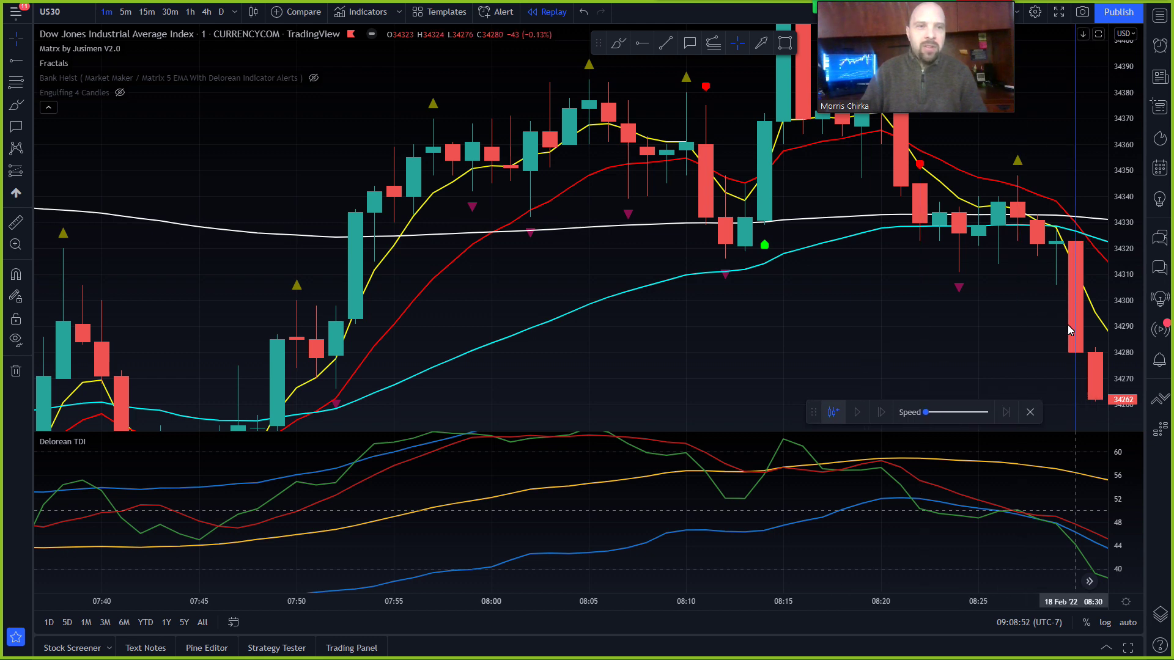
click(1074, 277)
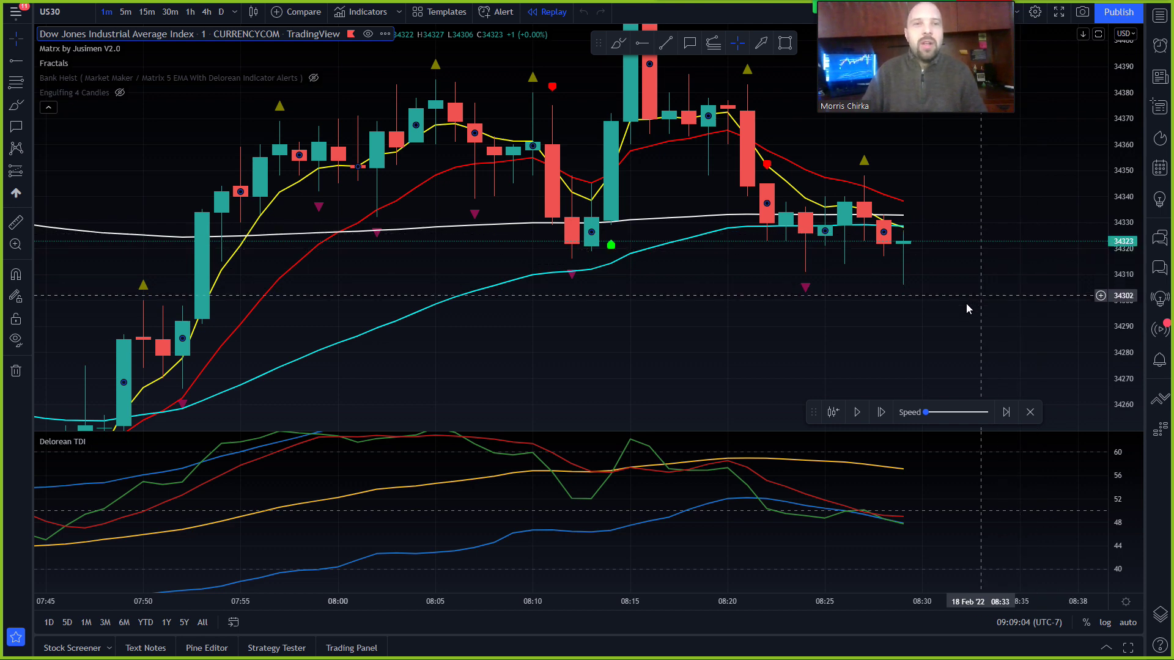
Keep the replay speed at its slowest, one update every 5 seconds, and advance the replay by one candle to 08:30
click(941, 326)
drag(941, 326, 886, 331)
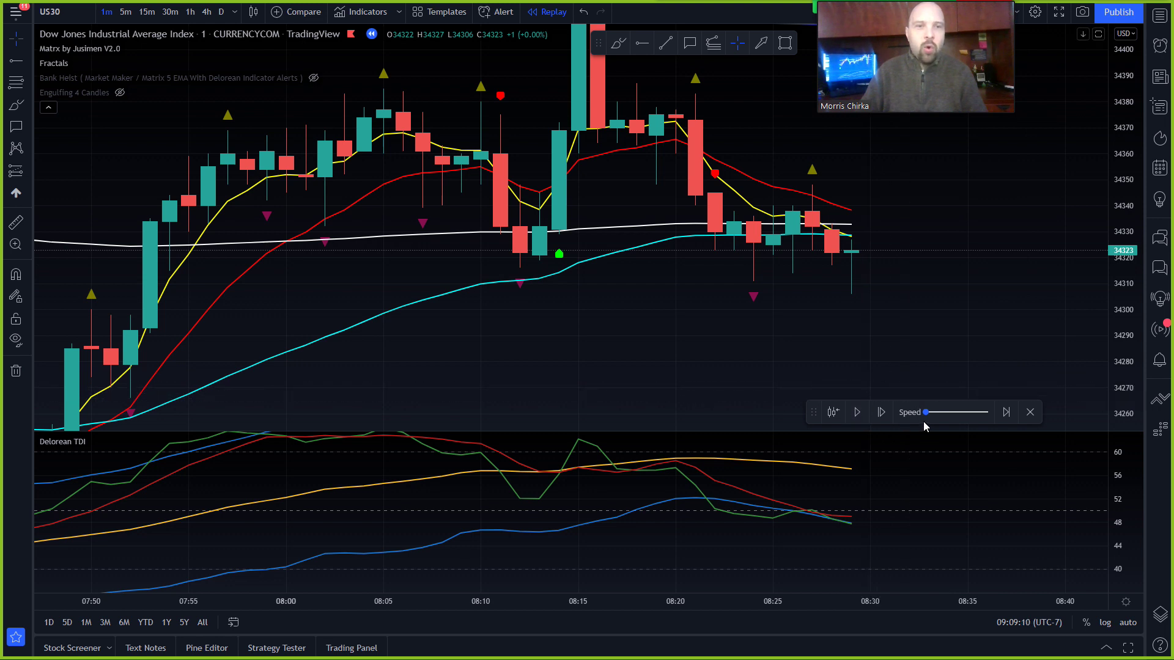
mouse_move(925, 416)
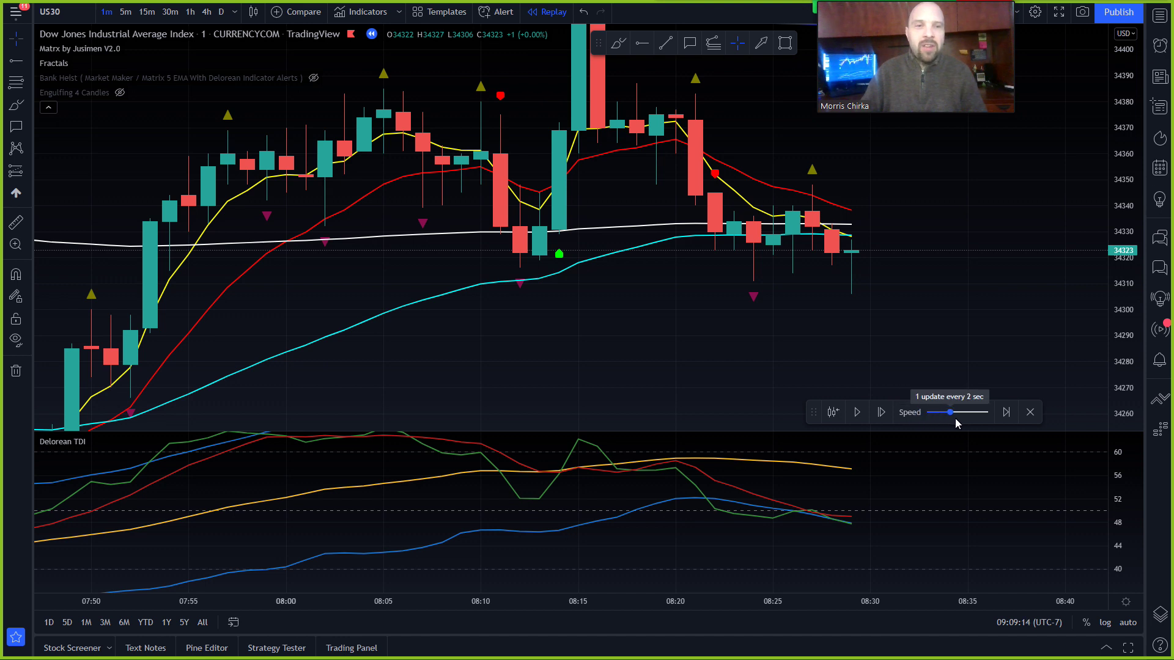
drag(977, 423, 924, 420)
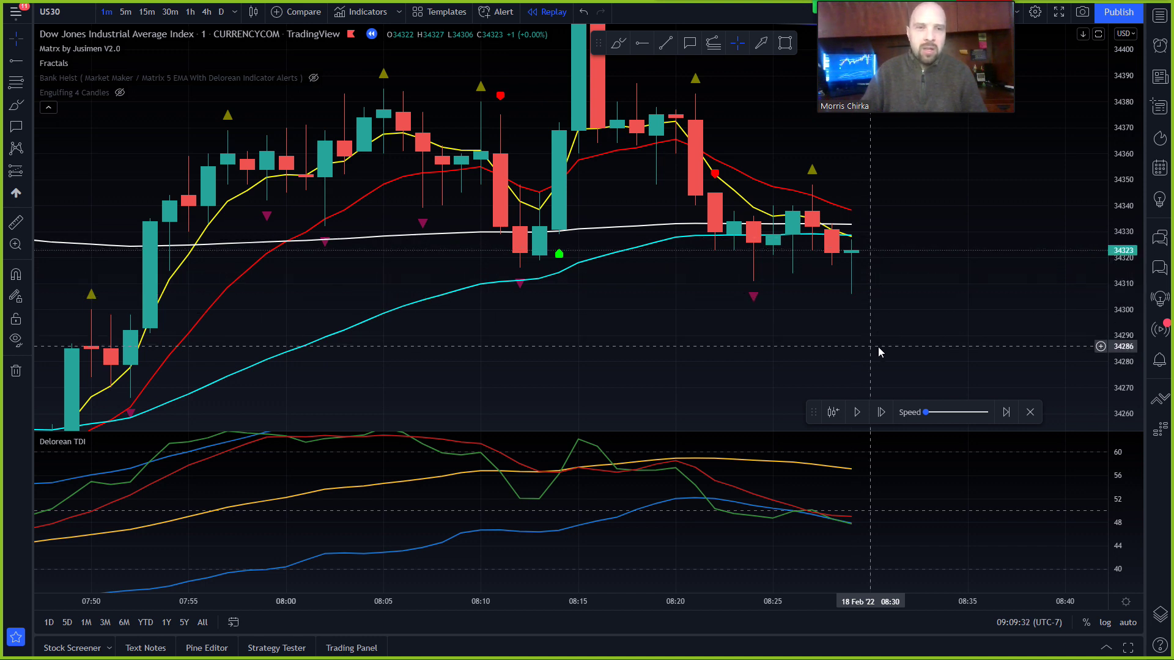
click(882, 412)
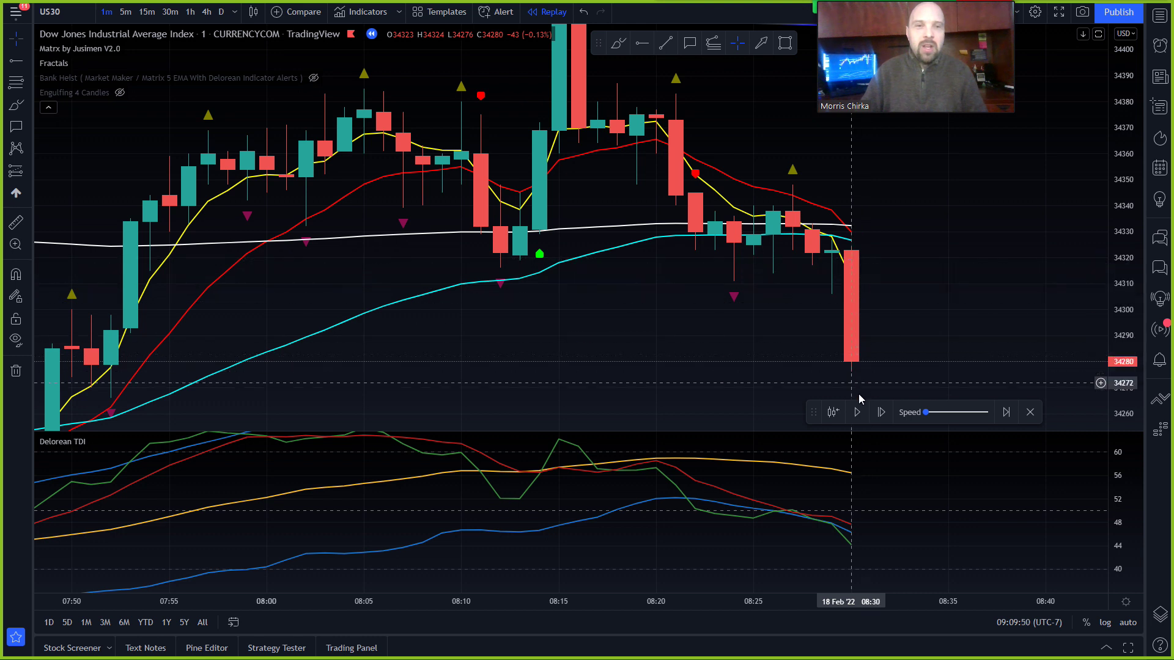
Play the replay automatically from the 08:30 candle and follow price to about 08:39, keeping the replay controls clear of the newest candles
click(858, 414)
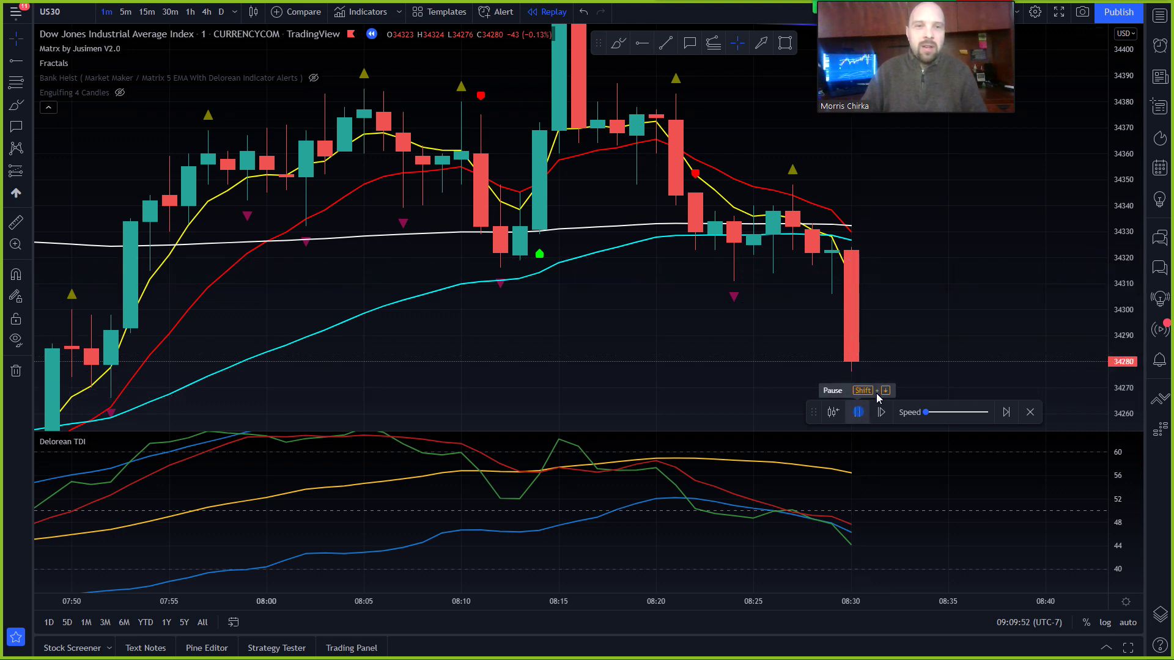
drag(812, 412, 520, 399)
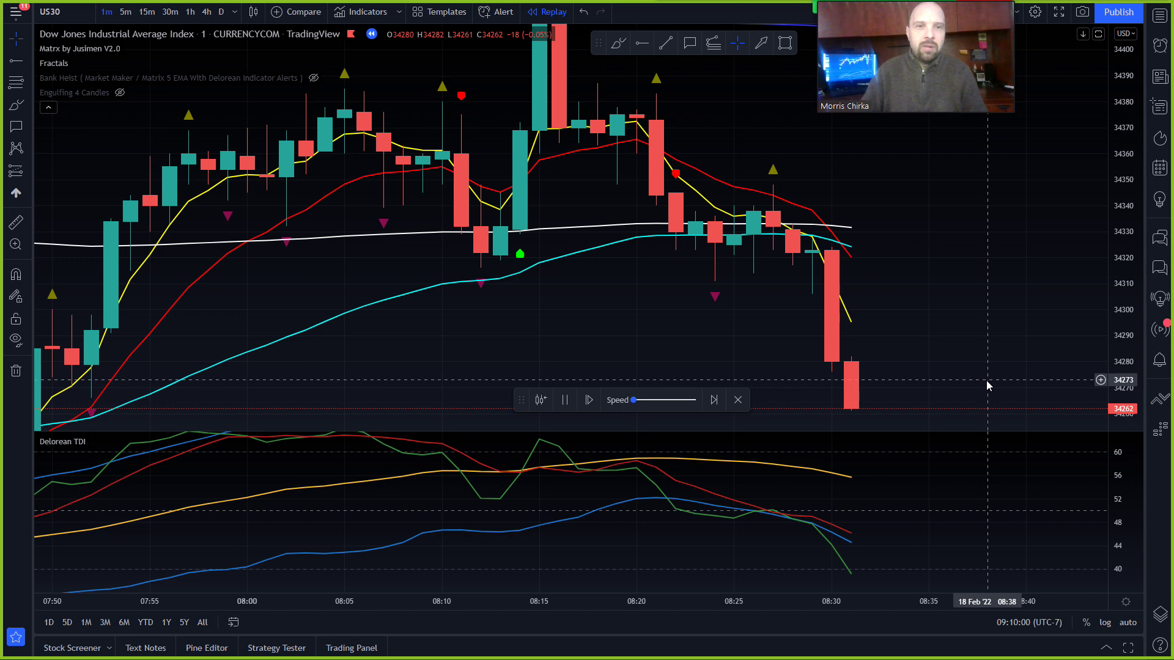
drag(986, 375, 987, 310)
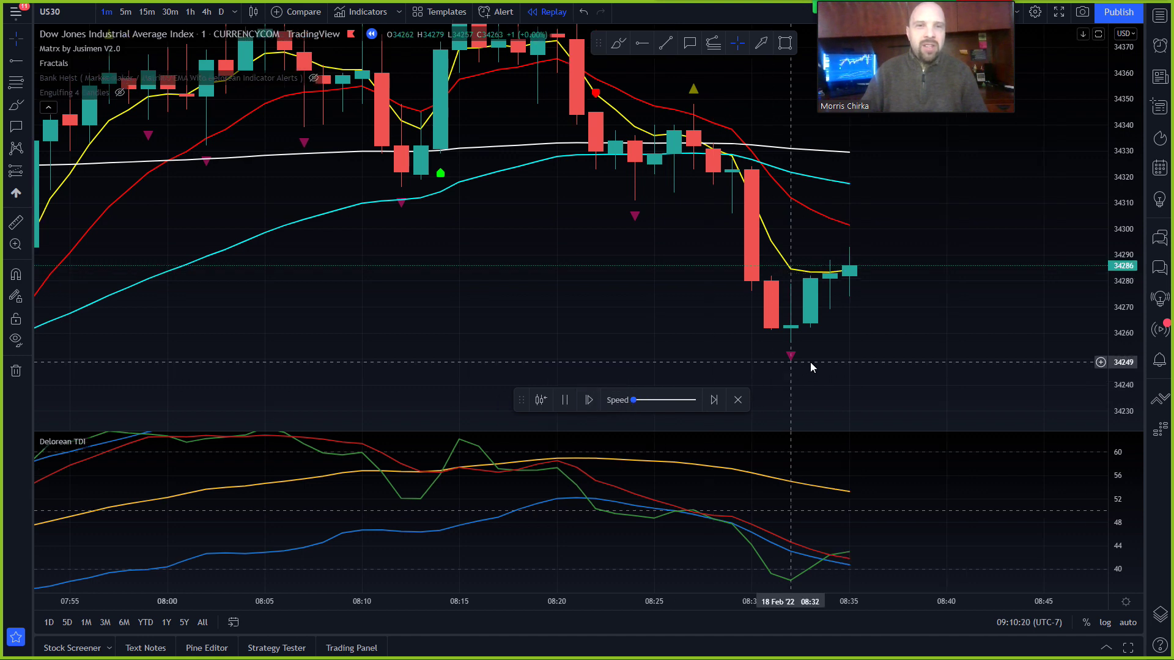
drag(1134, 164, 1113, 256)
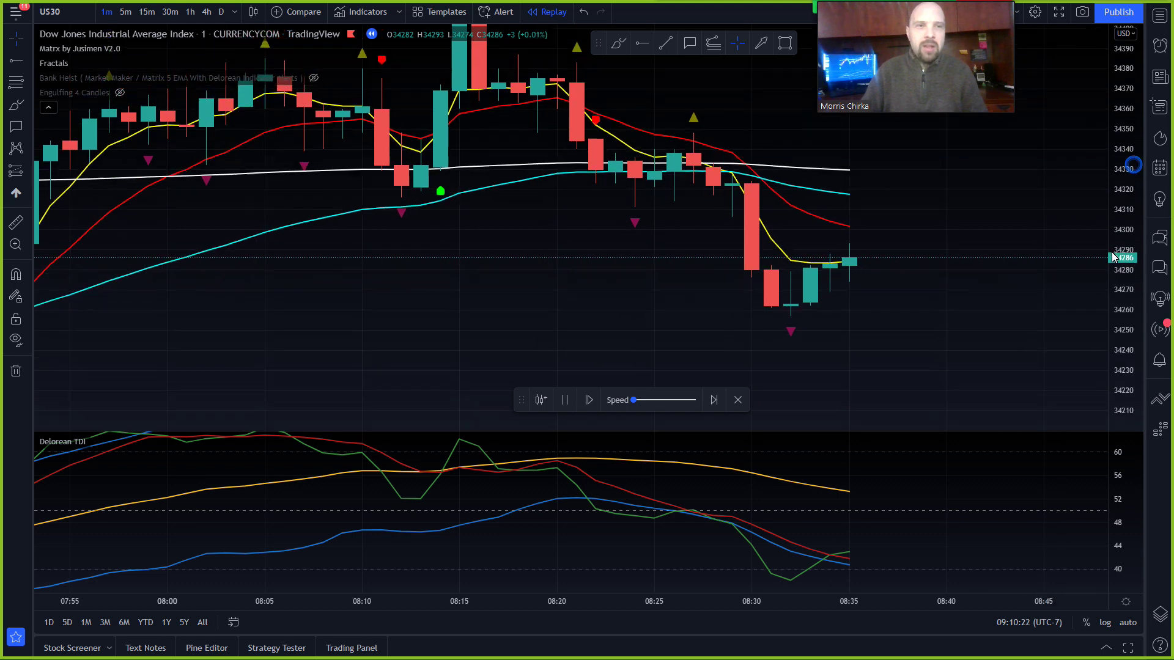
drag(1033, 218, 1001, 318)
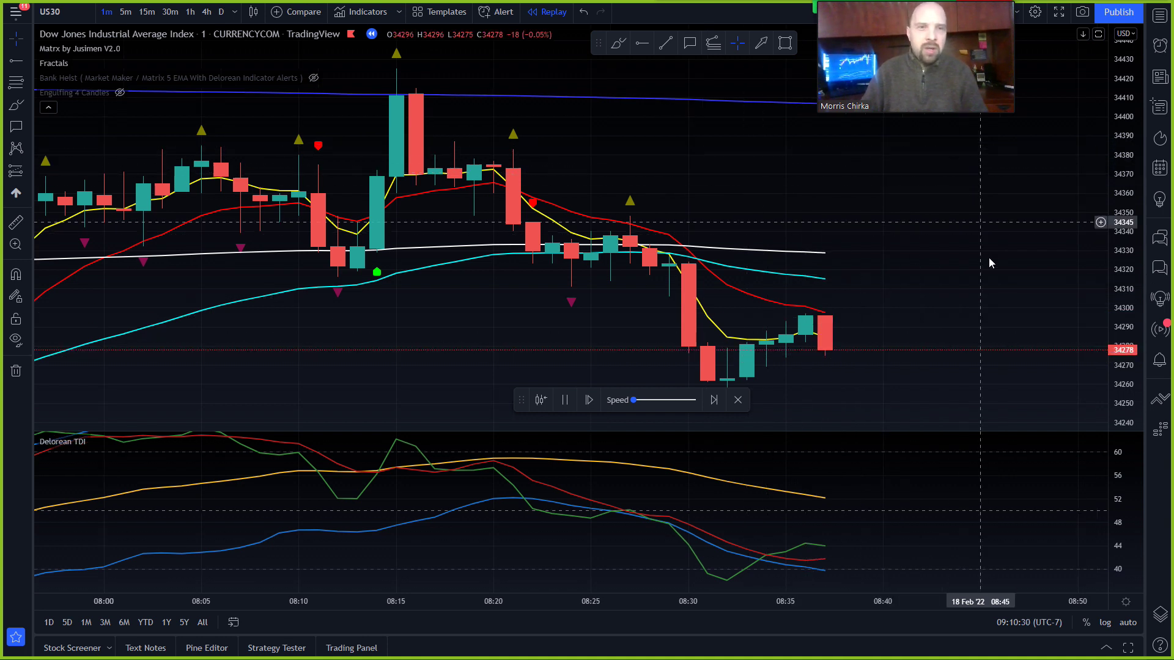
drag(1127, 154, 1126, 218)
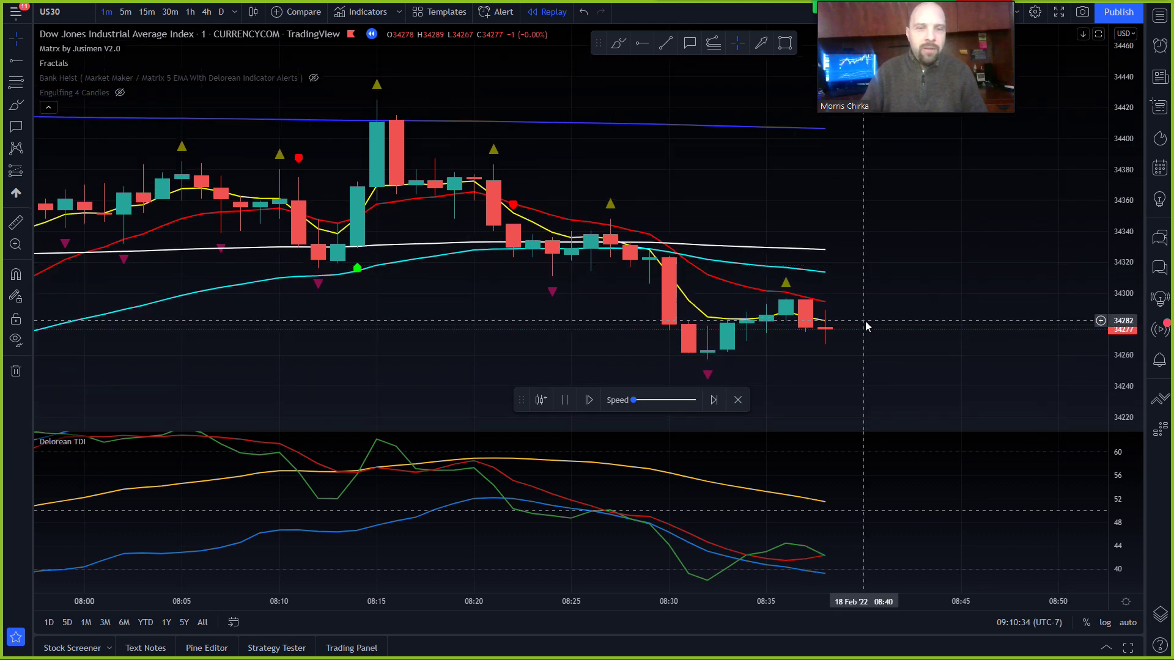
drag(899, 294, 793, 258)
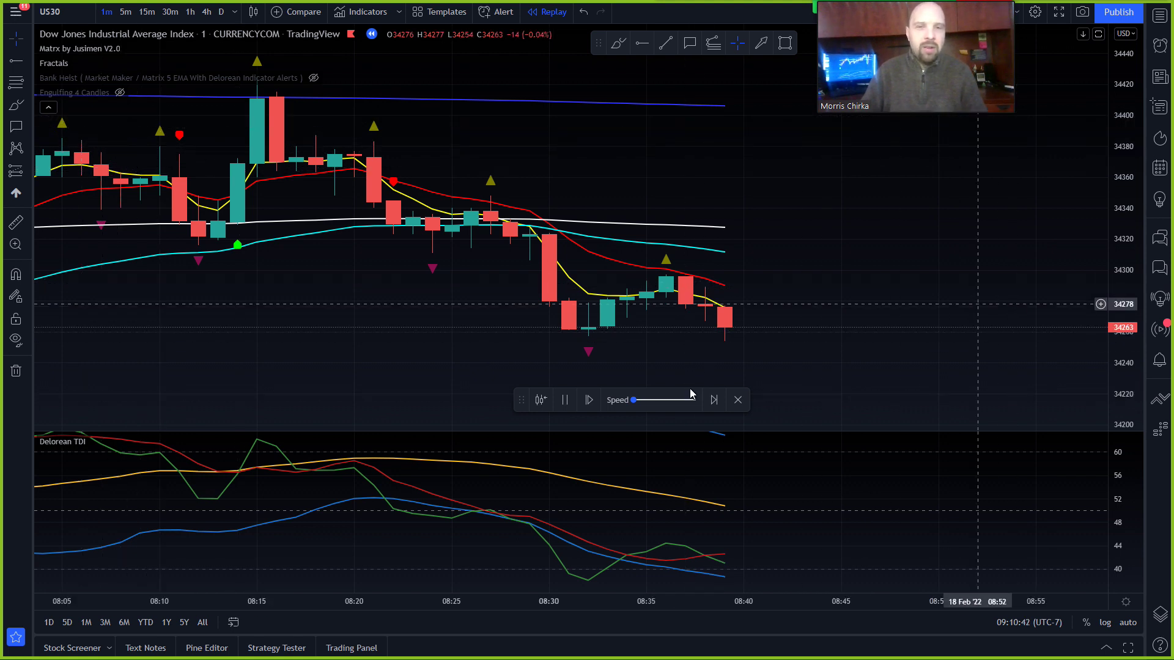
Run the replay at its fastest speed and pause it at the 09:31 candle, with the recent candles brought into view
mouse_move(634, 406)
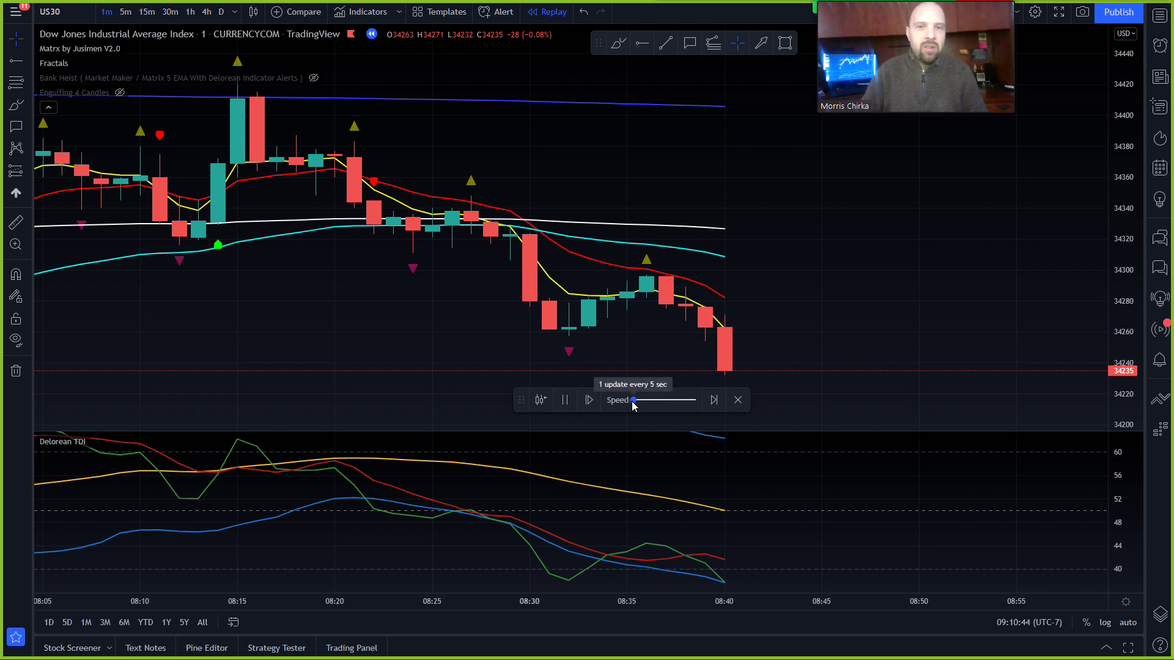
drag(661, 402, 695, 405)
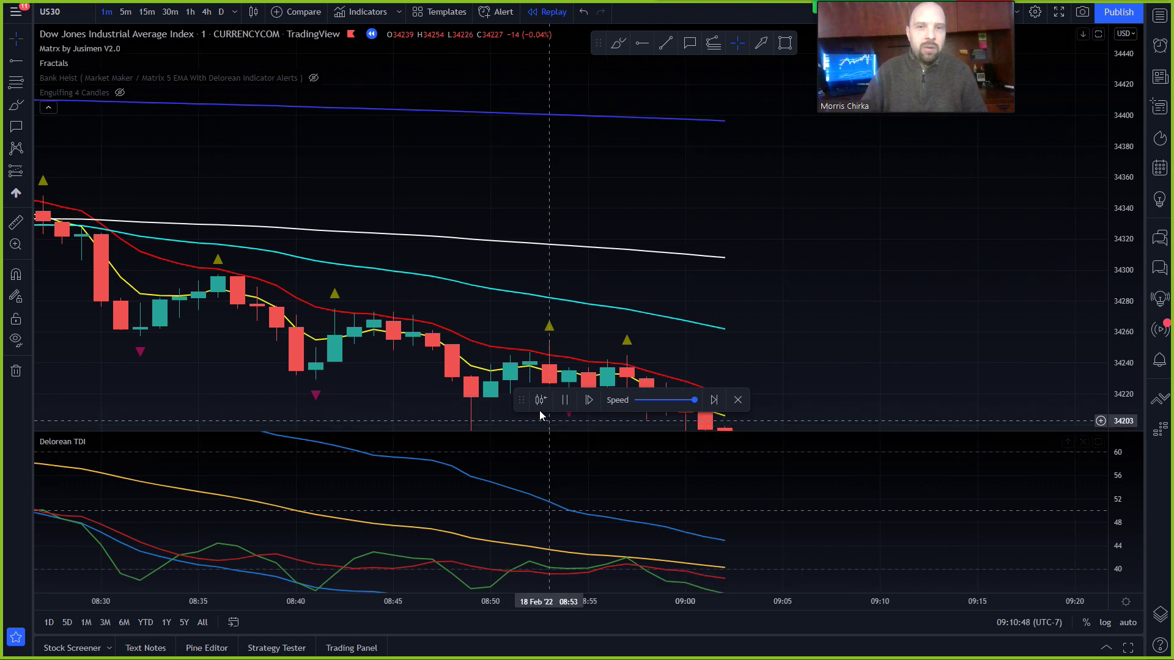
drag(524, 405, 409, 296)
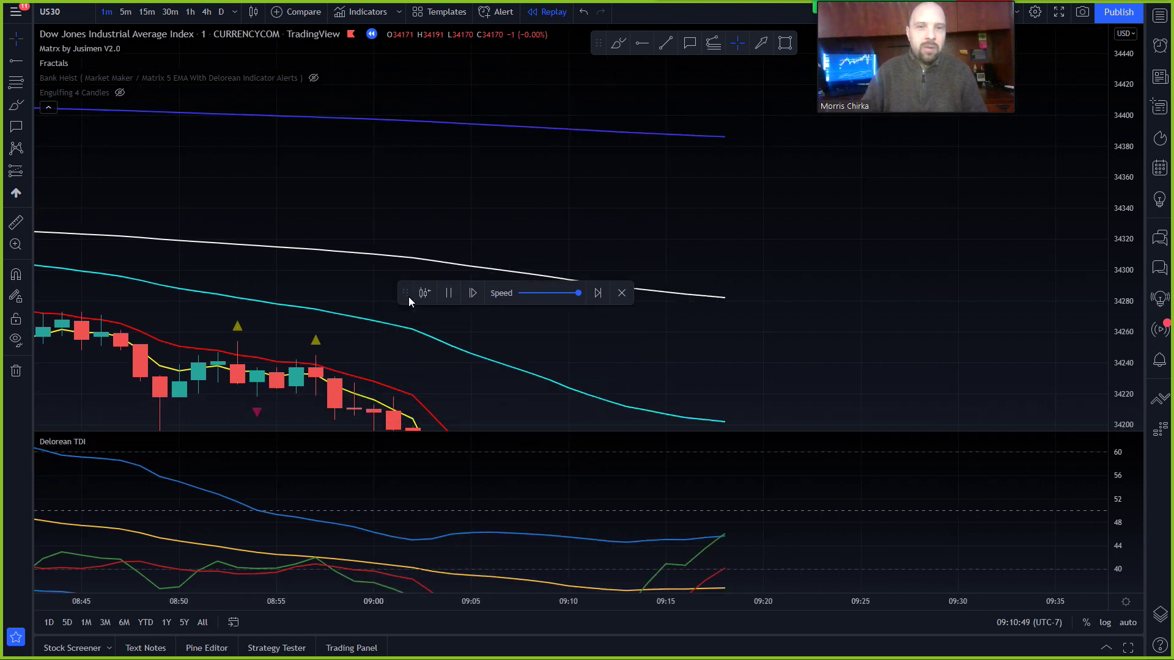
click(447, 296)
drag(1131, 195, 1101, 349)
drag(1007, 362, 1019, 313)
drag(1022, 305, 1029, 297)
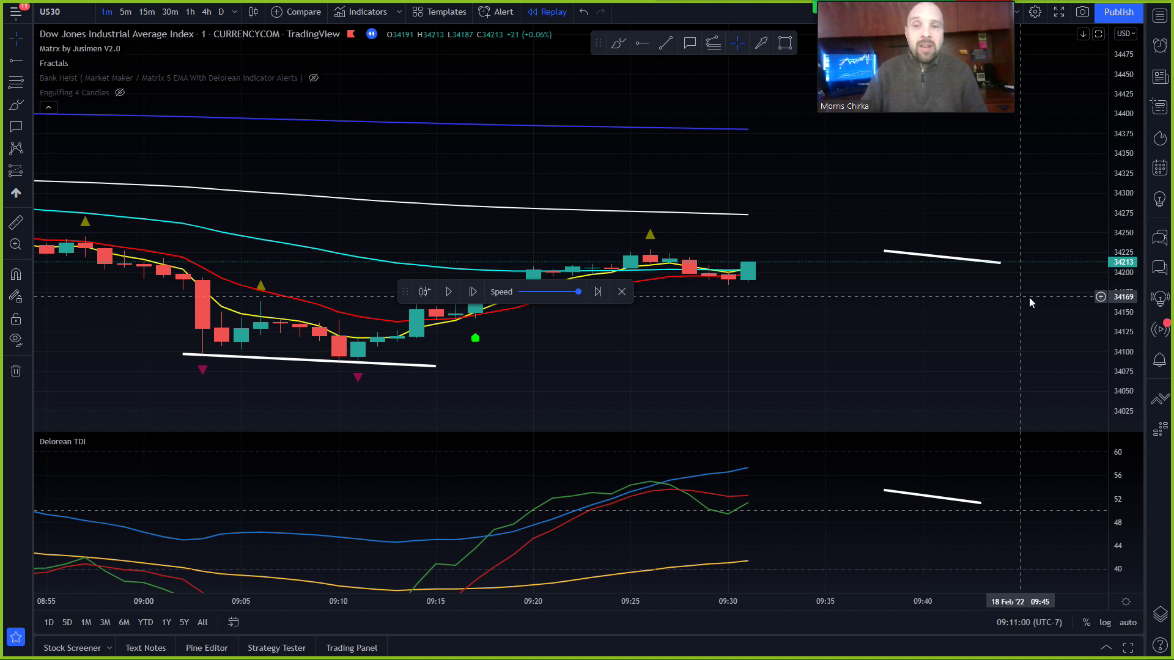
Exit chart replay mode and rescale the price chart around the latest US30 candles
click(622, 294)
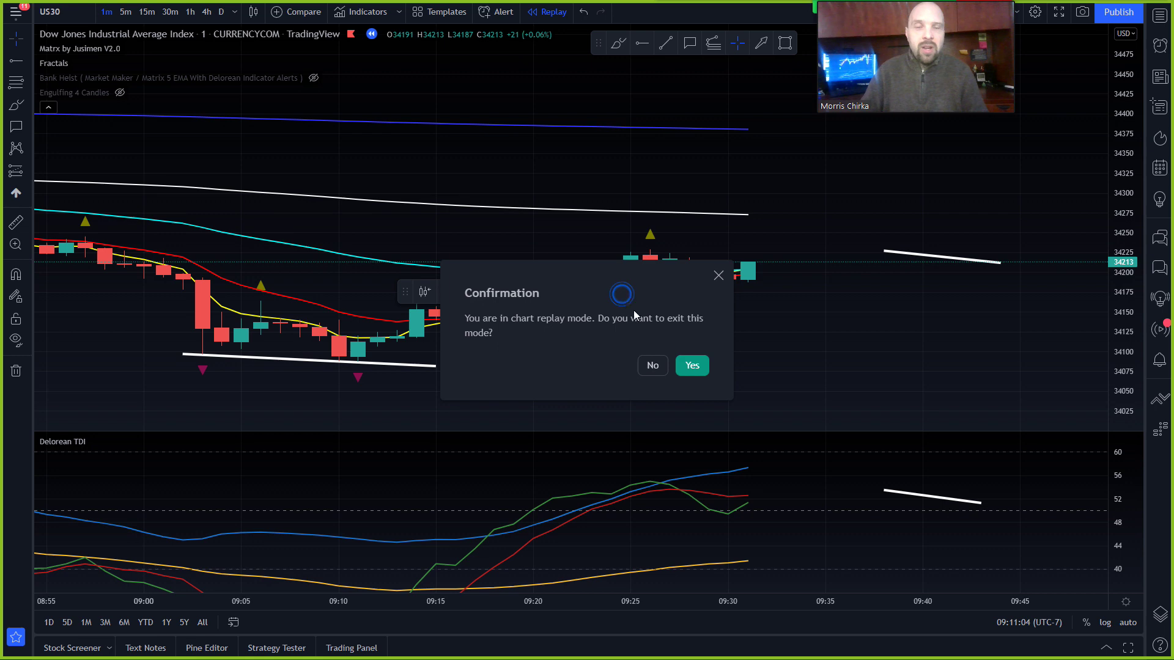
click(690, 369)
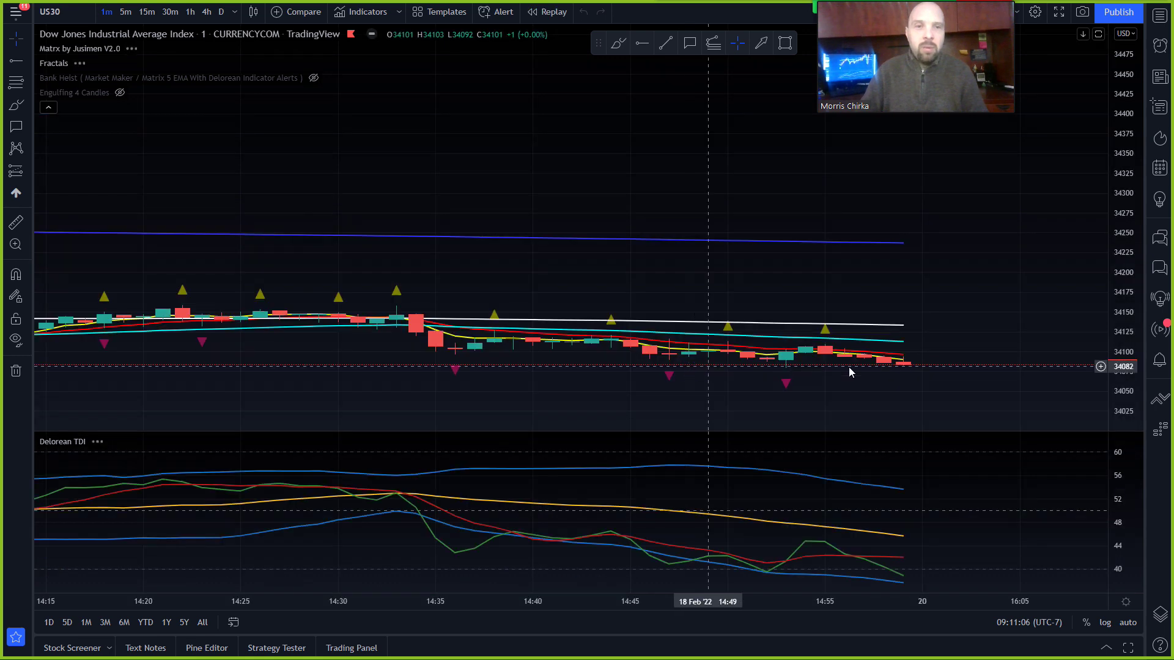
drag(1117, 387, 983, 243)
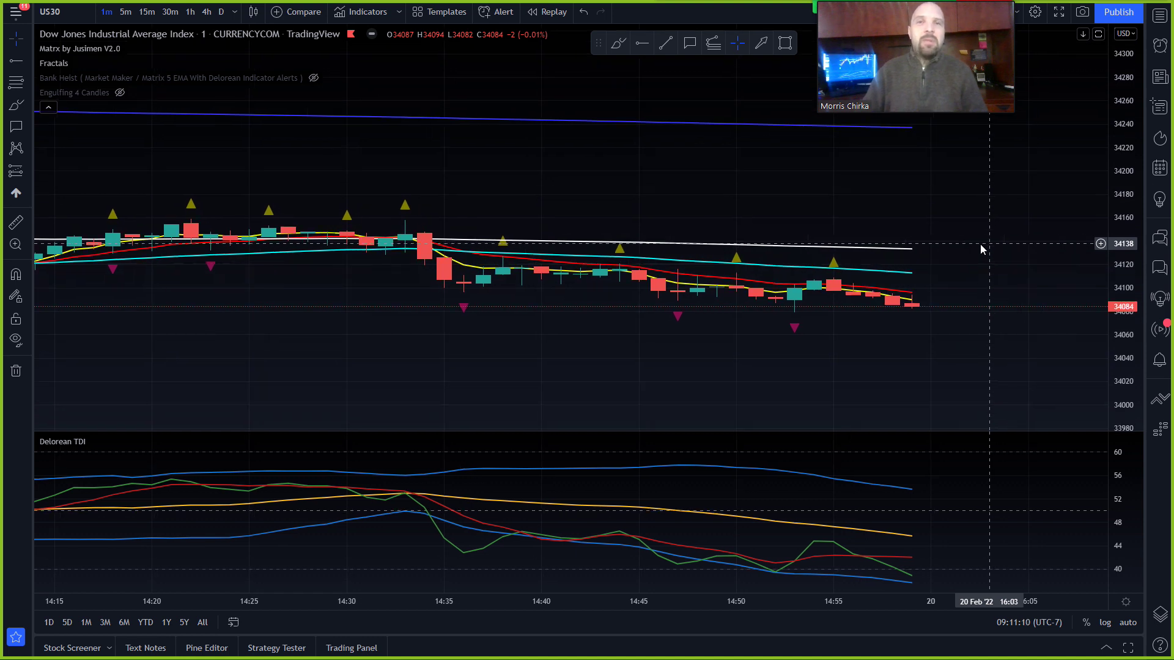